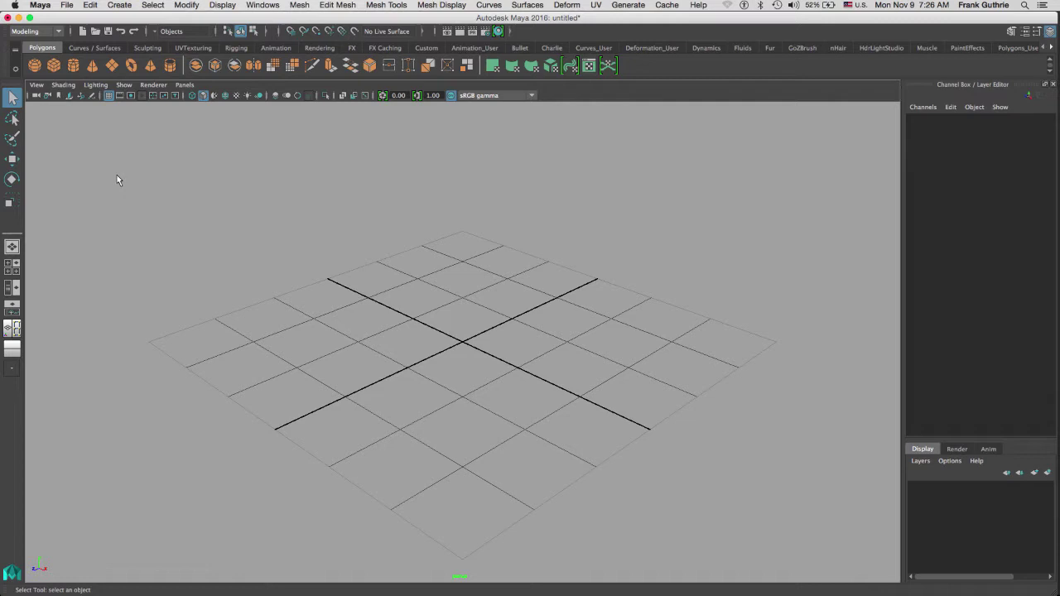
Set the current project to the UVs_EXERCISES folder
left_click(66, 6)
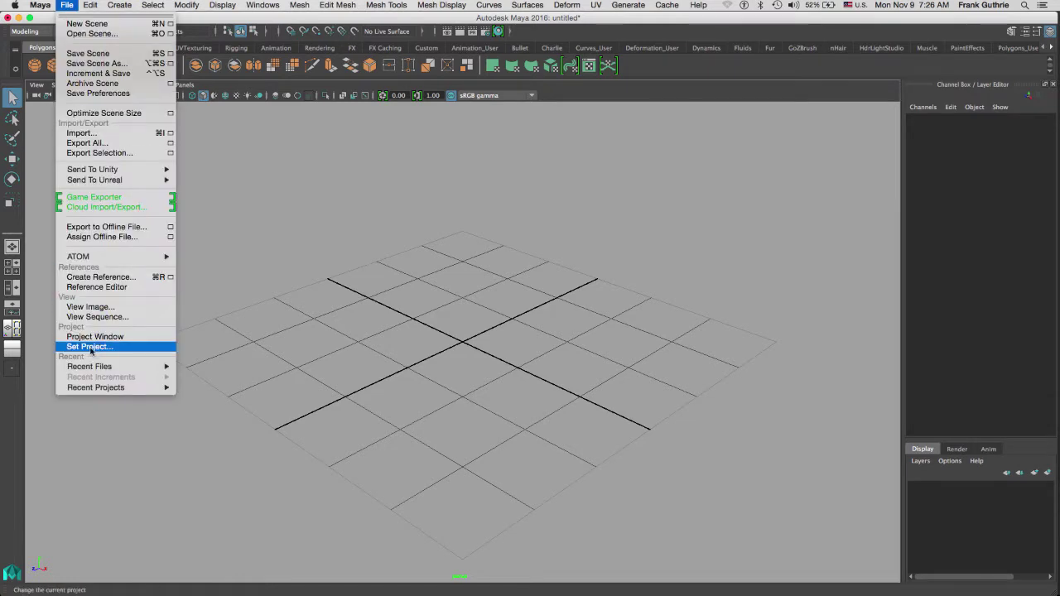
left_click(92, 348)
left_click(451, 199)
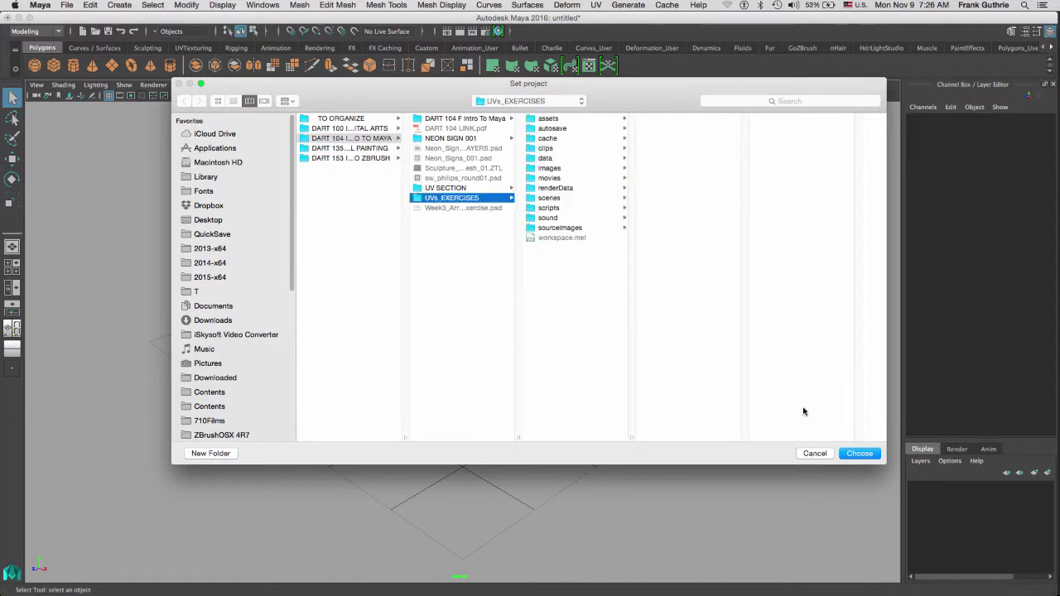
left_click(857, 454)
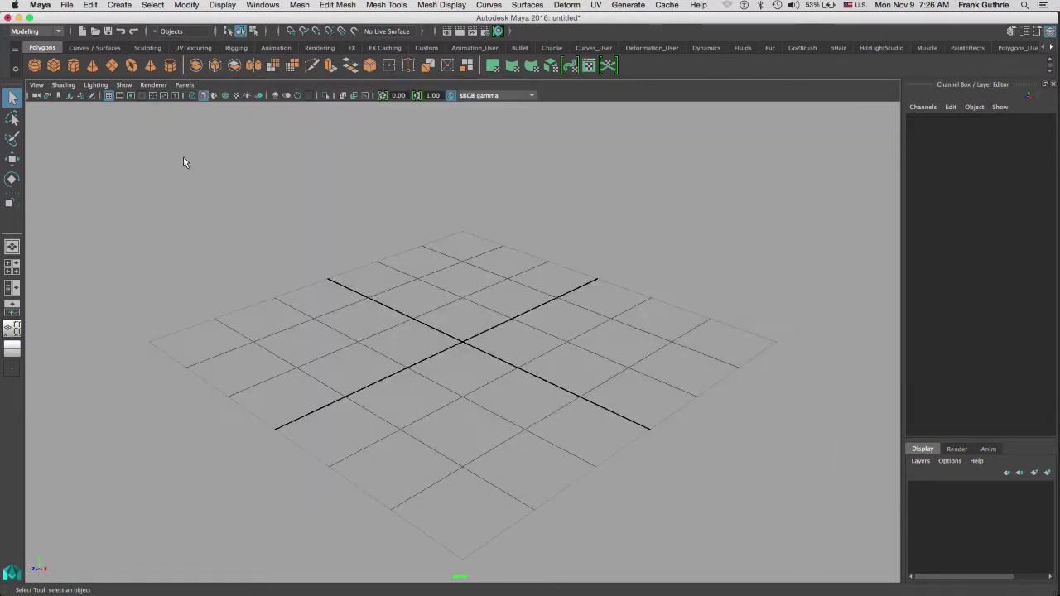
Open the scene Human_UVs_Exercise_001.mb from the project's scenes folder
left_click(66, 6)
left_click(83, 33)
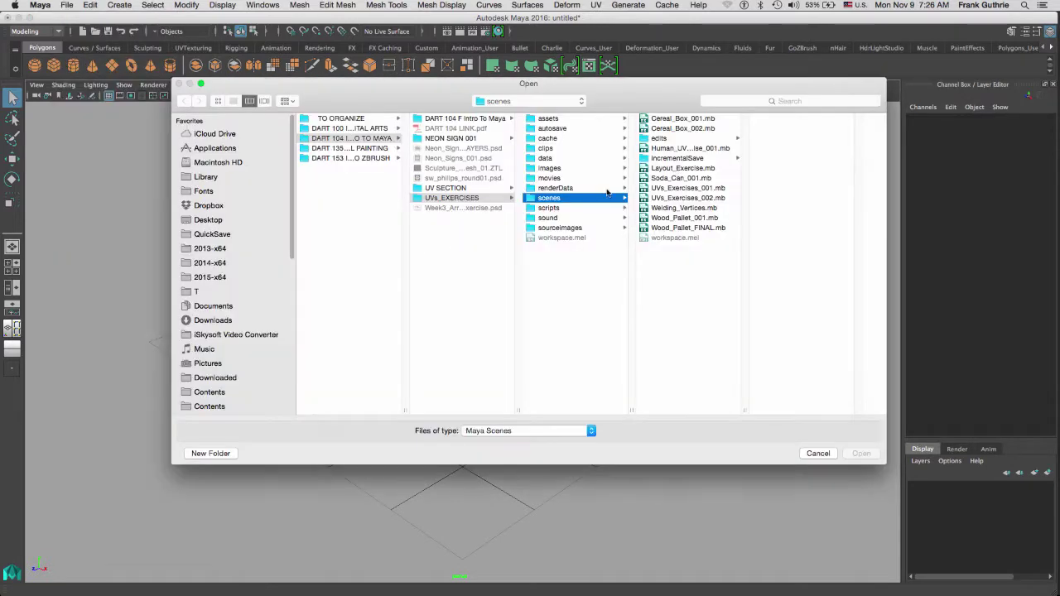
double_click(679, 149)
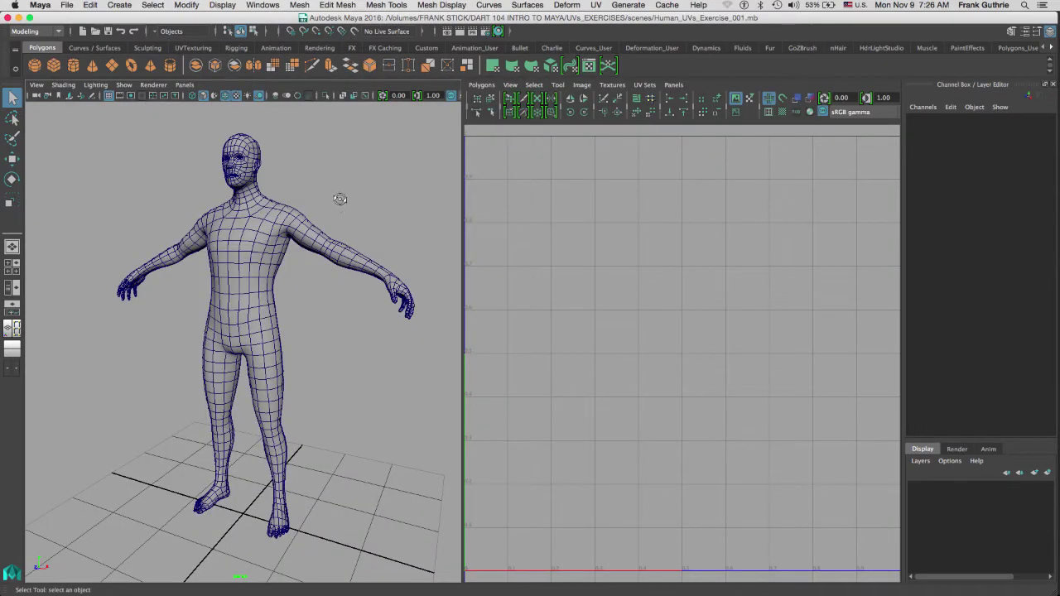
Check the human mesh for existing UVs in the UV editor and examine its head, torso and arms from several angles
mouse_move(338, 198)
left_mouse_down("alt")
mouse_move(425, 202)
mouse_move(366, 204)
mouse_move(345, 216)
left_mouse_up("alt")
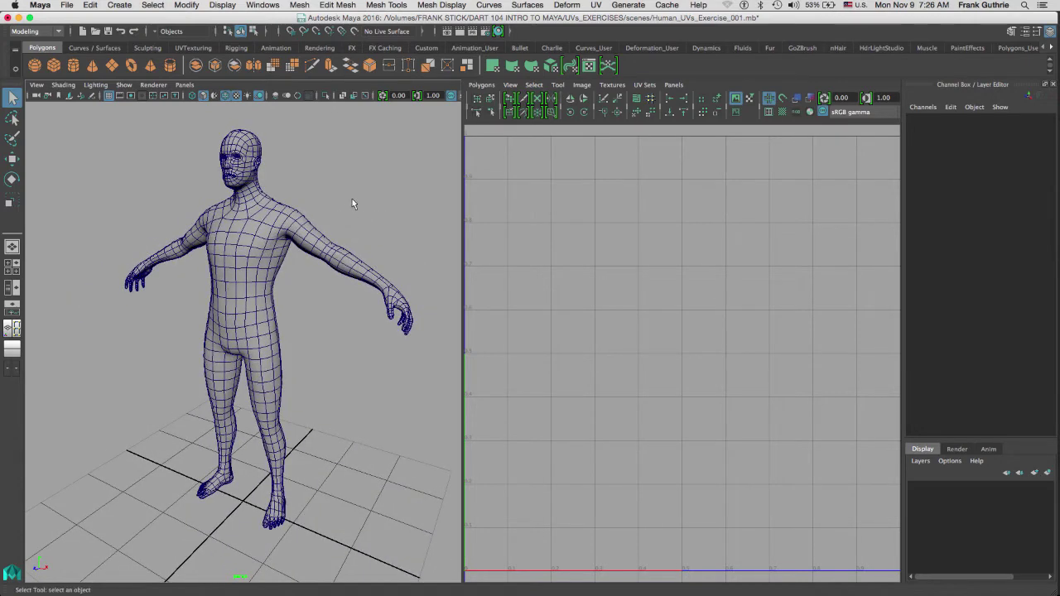
left_click_drag(353, 264, 302, 335)
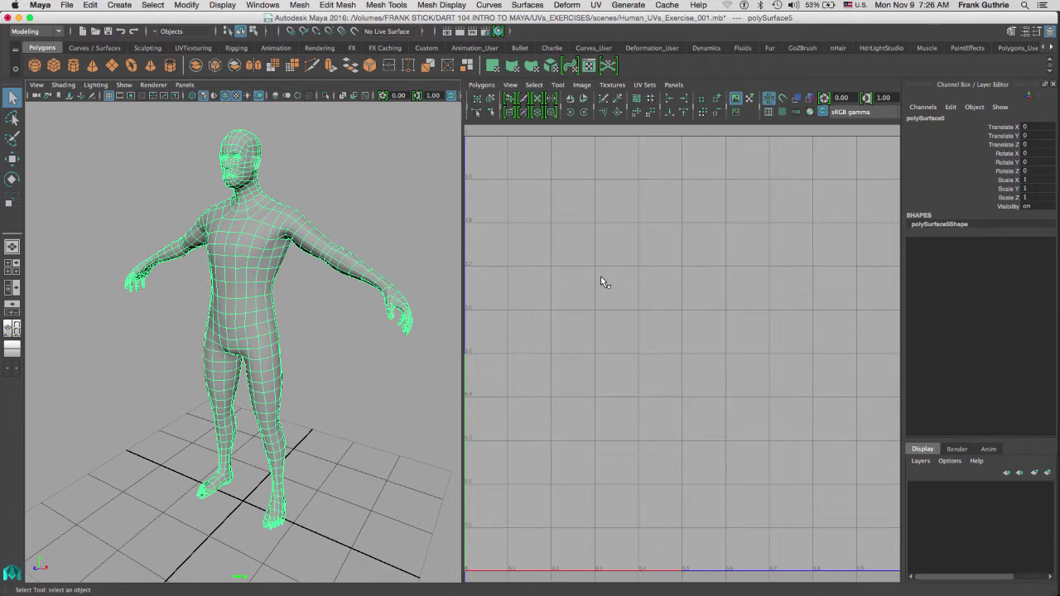
key("a")
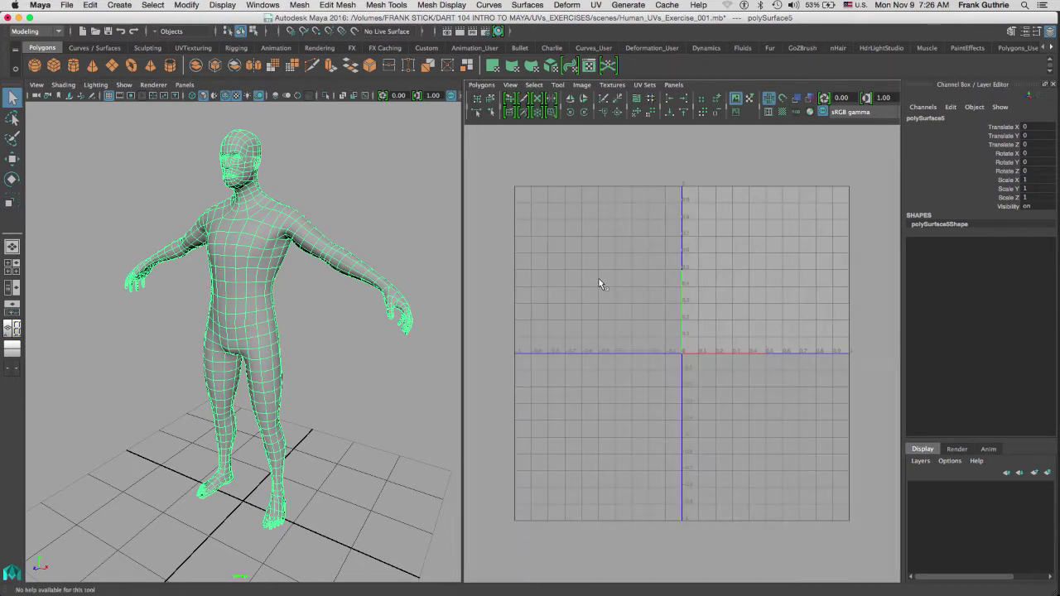
left_click(359, 190)
left_click_drag(359, 189, 331, 188, "alt")
right_click_drag(331, 188, 386, 175, "alt")
middle_click_drag(394, 187, 369, 297, "alt")
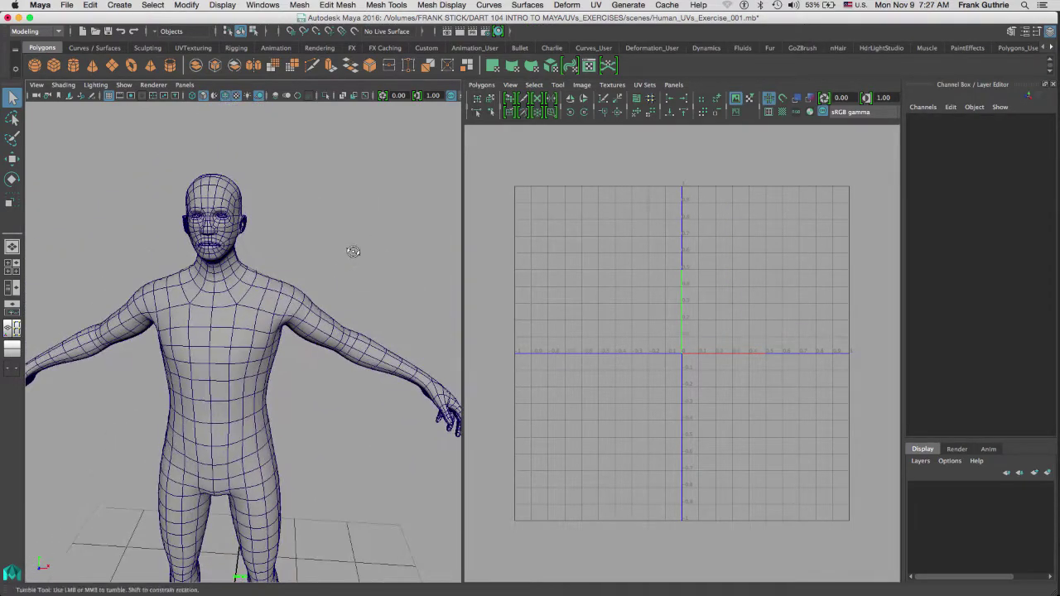
left_click_drag(354, 251, 334, 240, "alt")
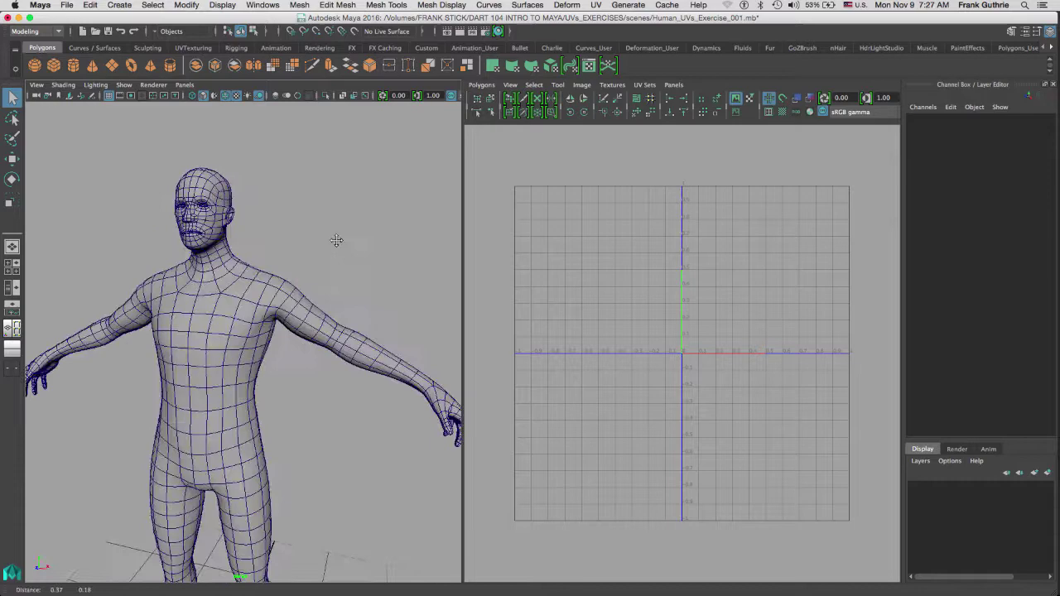
middle_click_drag(340, 357, 320, 255, "alt")
left_click_drag(320, 256, 289, 201, "alt")
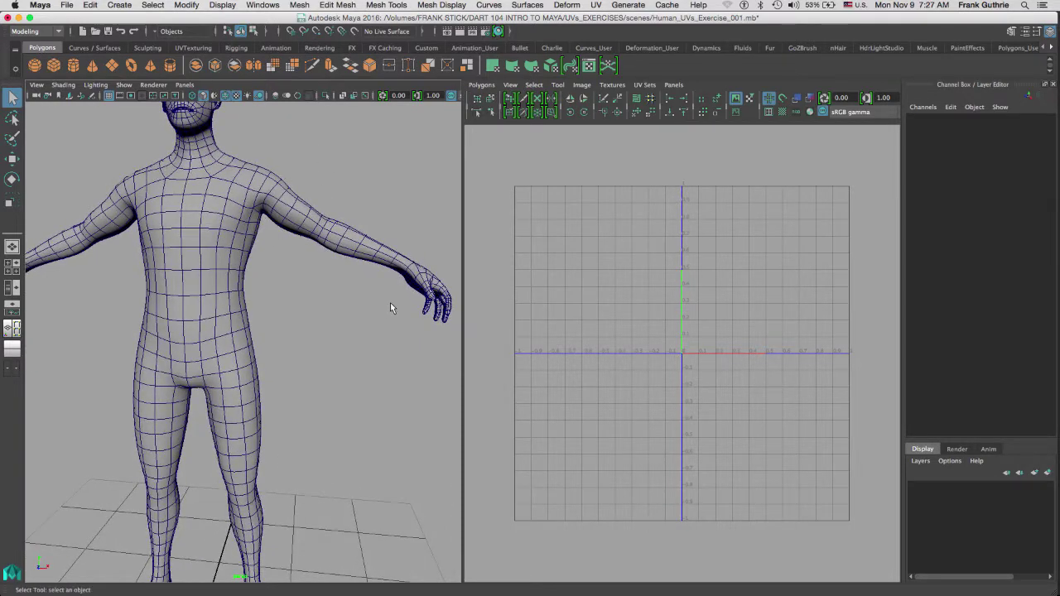
left_click_drag(391, 307, 375, 233, "alt")
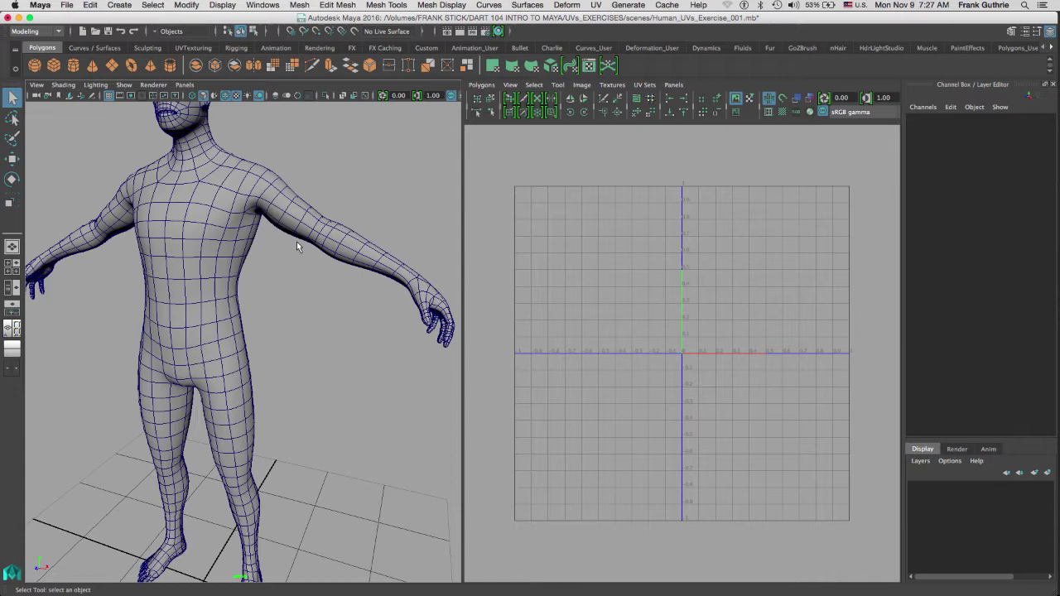
Inspect the UV_texture_mat node network in the Hypershade and assign that material to the human mesh
left_click(498, 31)
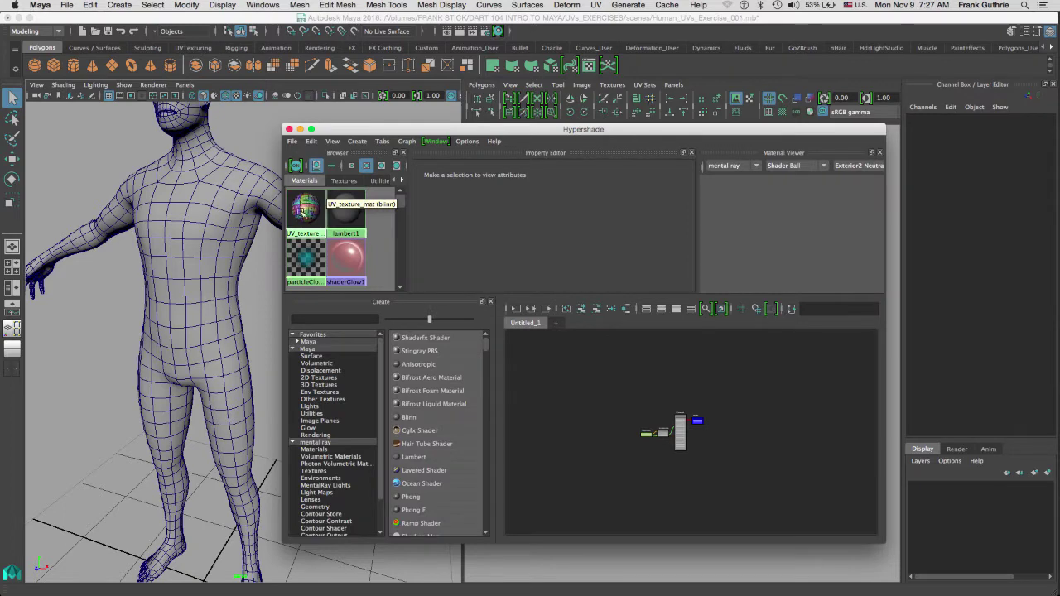
left_click(307, 209)
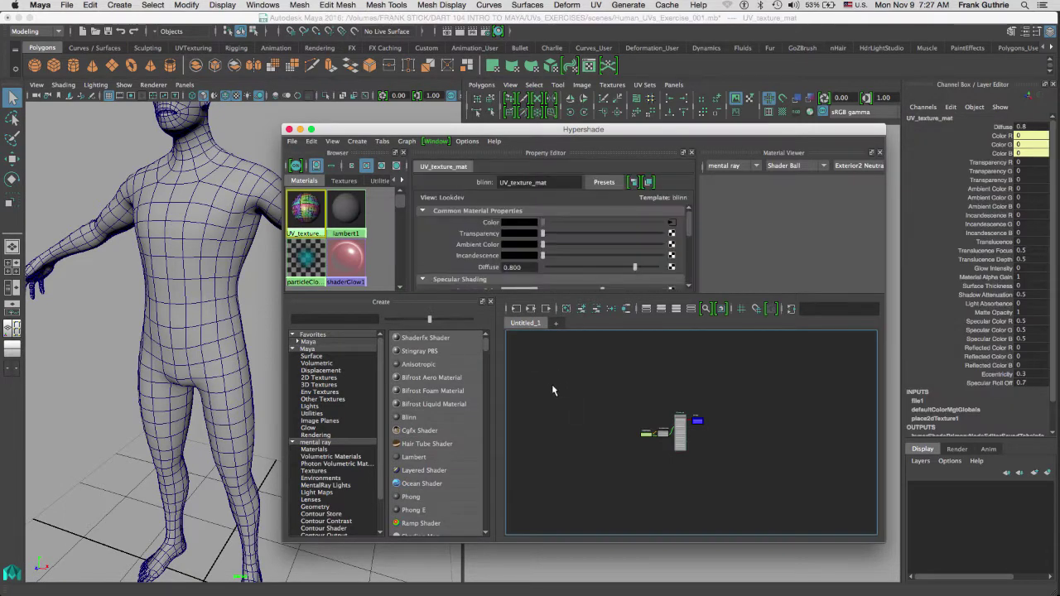
left_click_drag(573, 370, 730, 471)
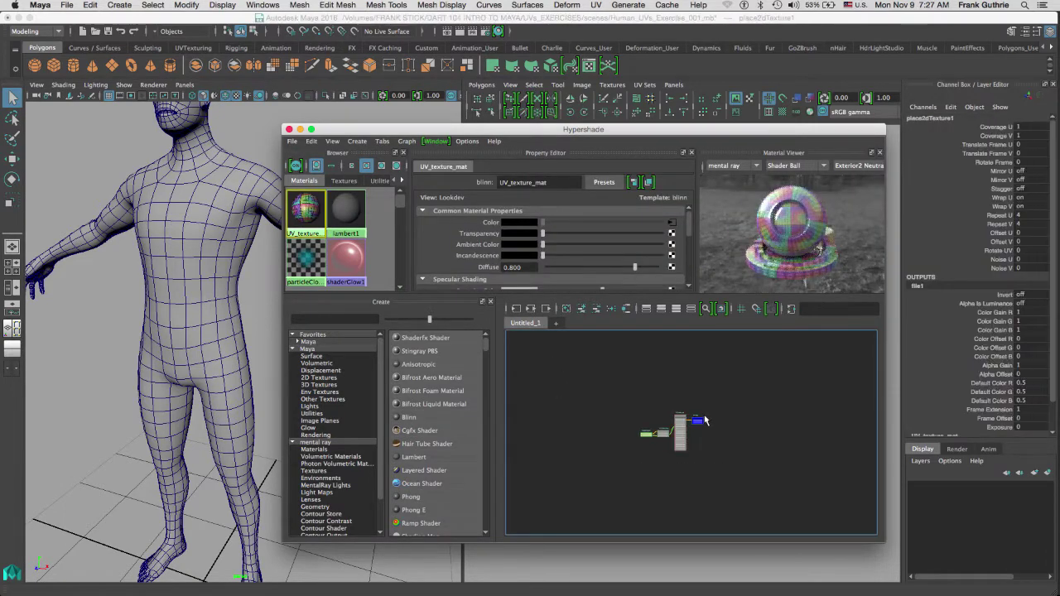
key("f")
left_click(661, 365)
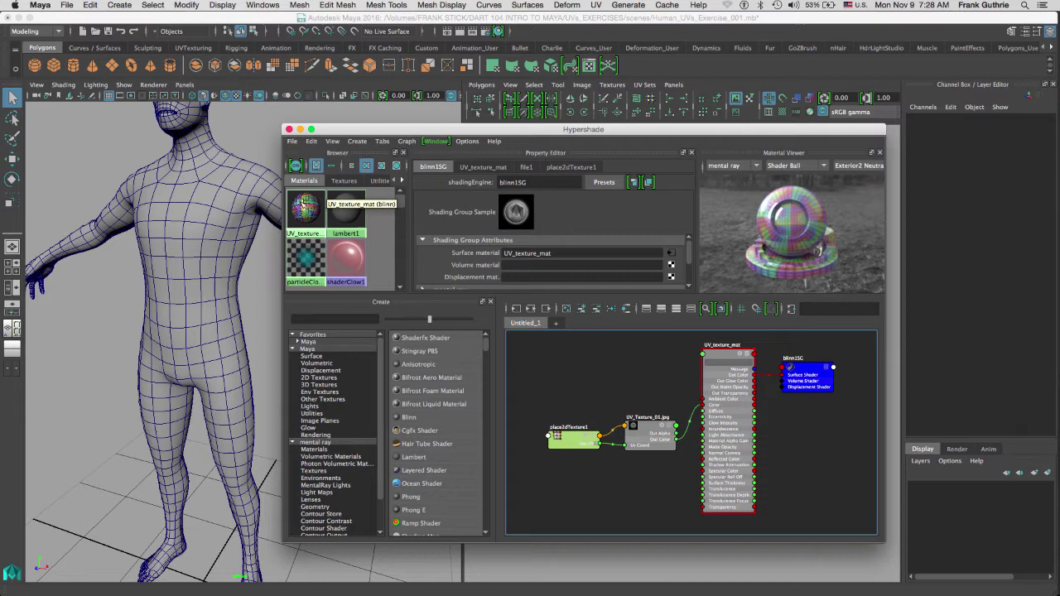
middle_click_drag(305, 206, 222, 204)
left_click(288, 129)
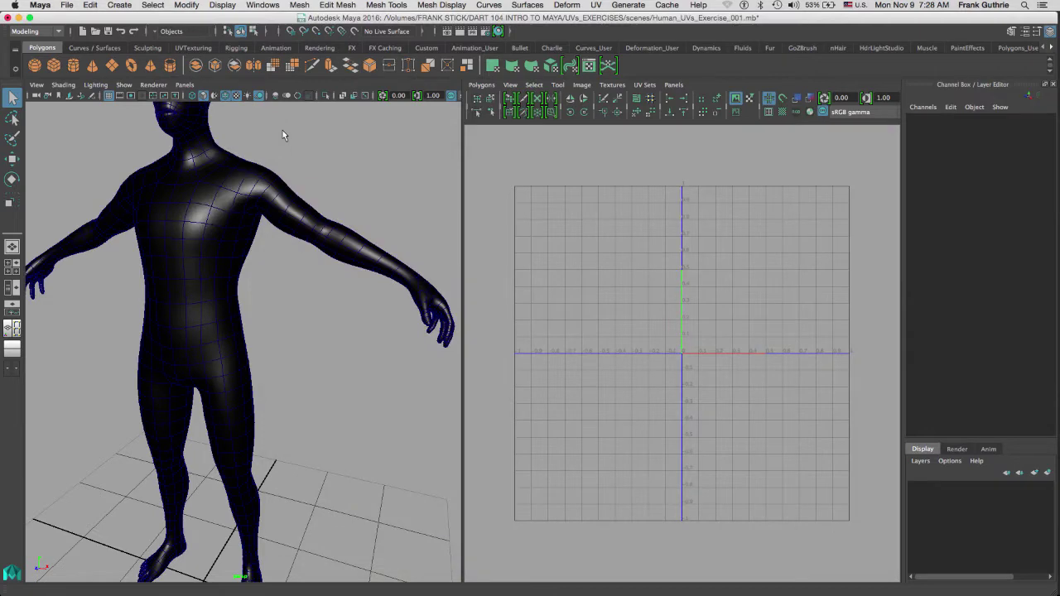
Compare the mesh in wireframe, shaded and textured display, and leave the viewport shaded with textures off
key("4")
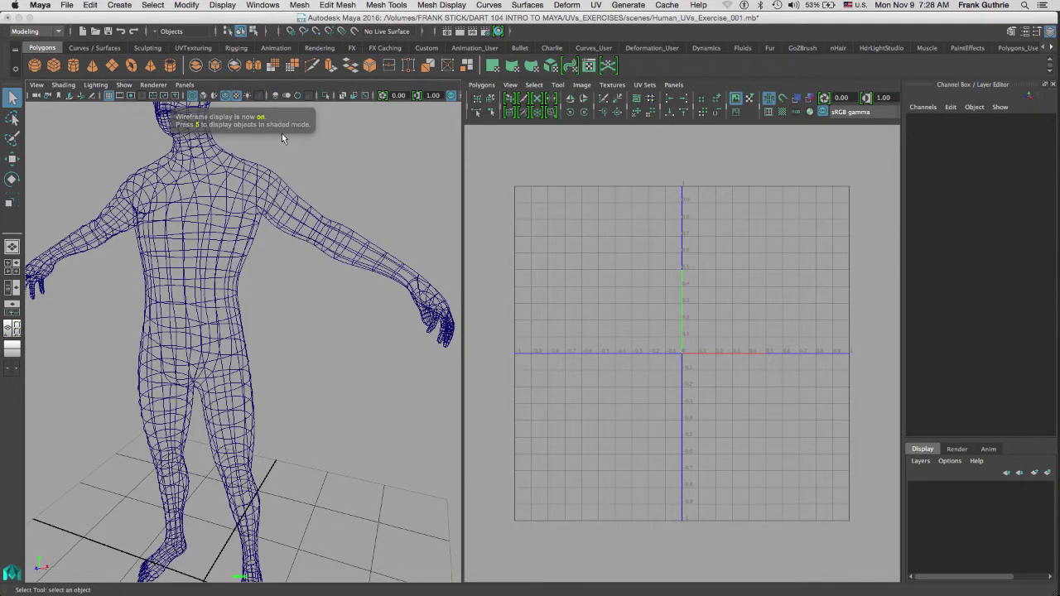
key("5")
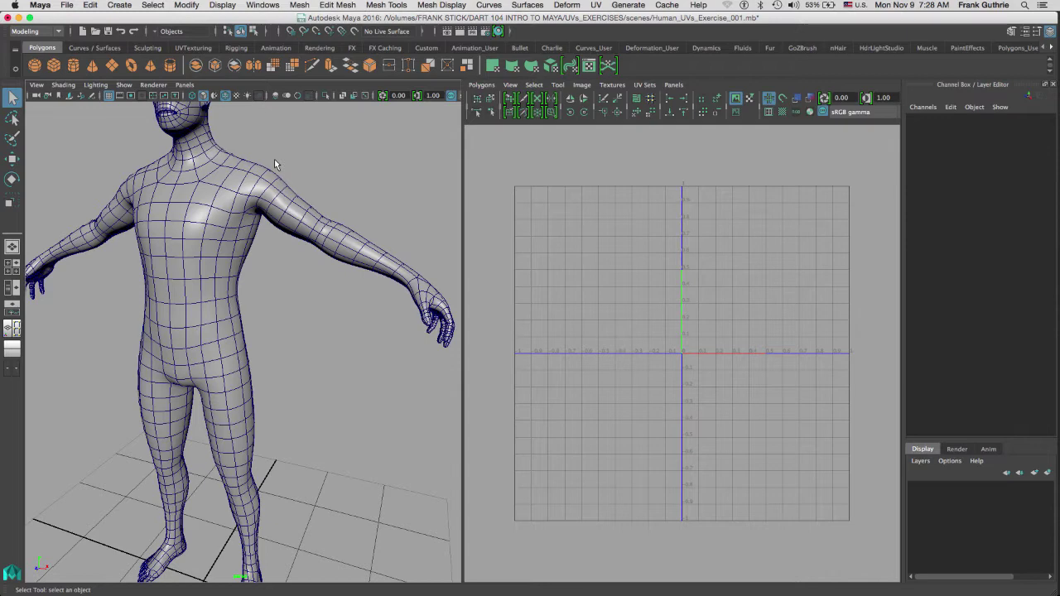
key("6")
right_click_drag(274, 159, 329, 157, "alt")
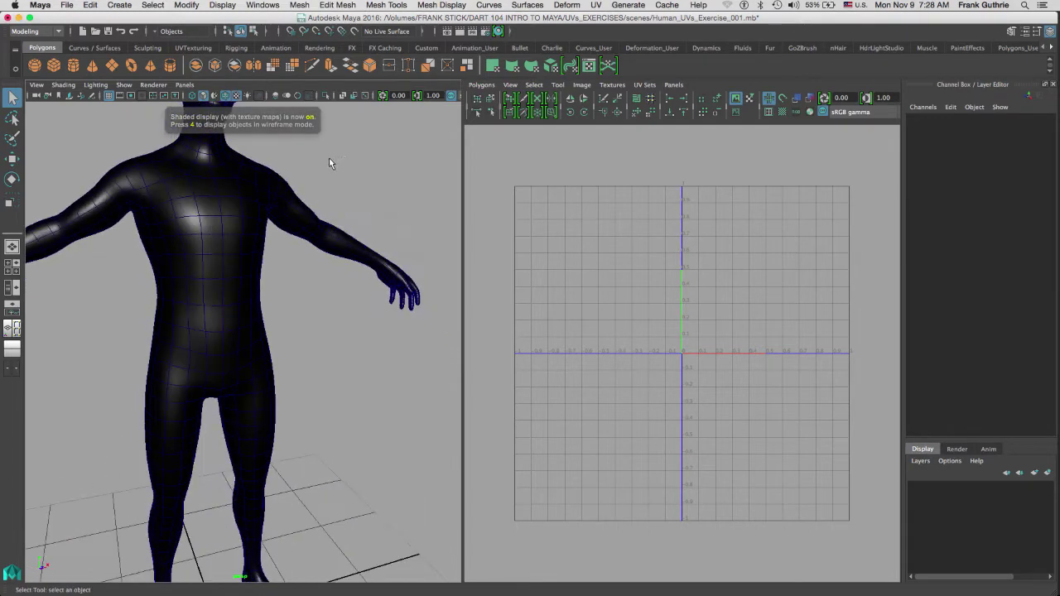
middle_click_drag(328, 157, 334, 191, "alt")
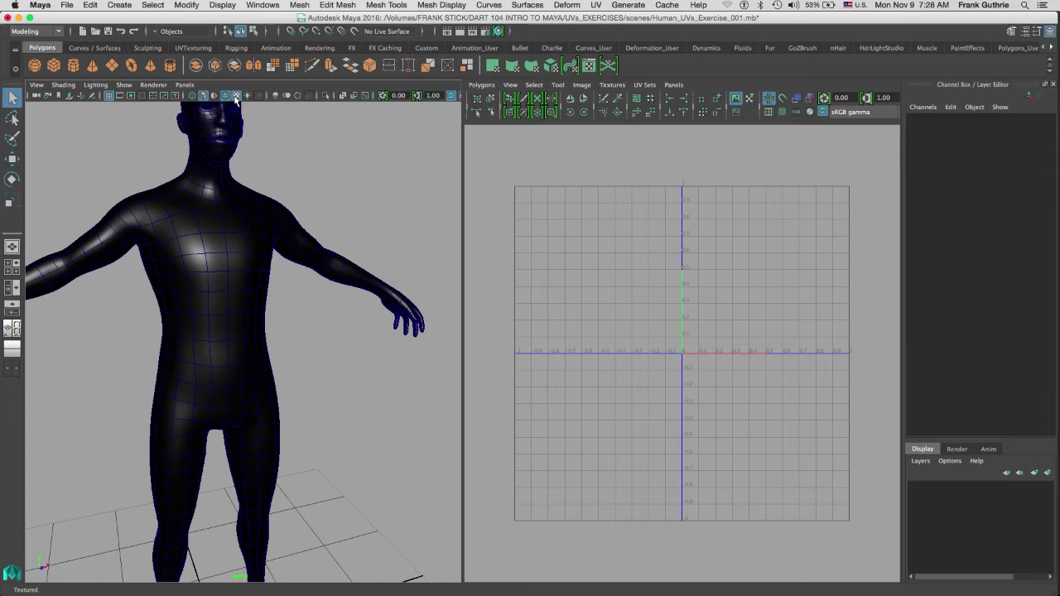
left_click(236, 96)
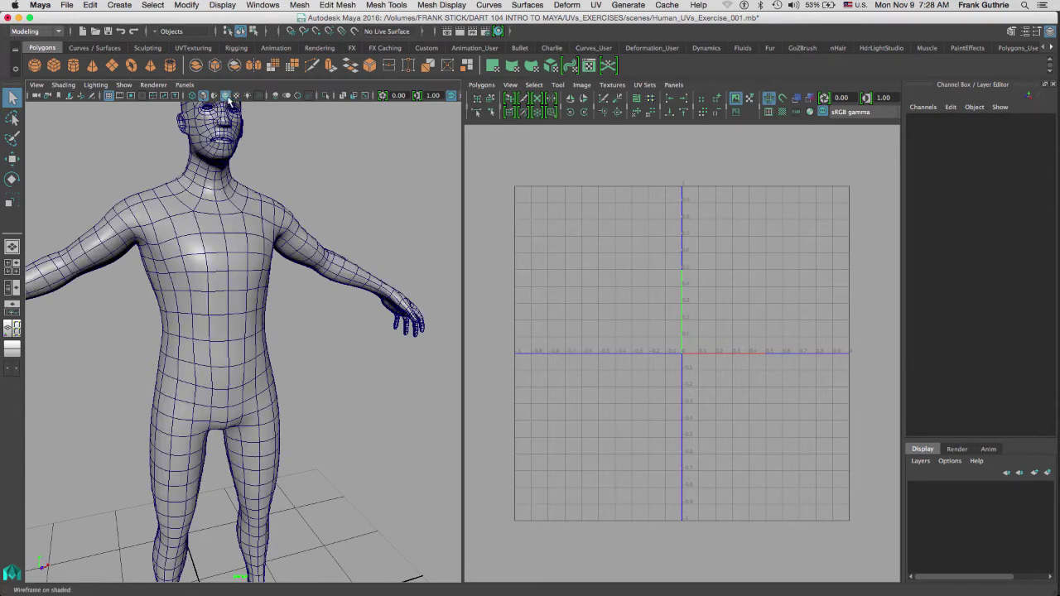
Preview the mesh's assigned texture in the UV editor and turn off wireframe on shaded in the perspective view
left_click(231, 248)
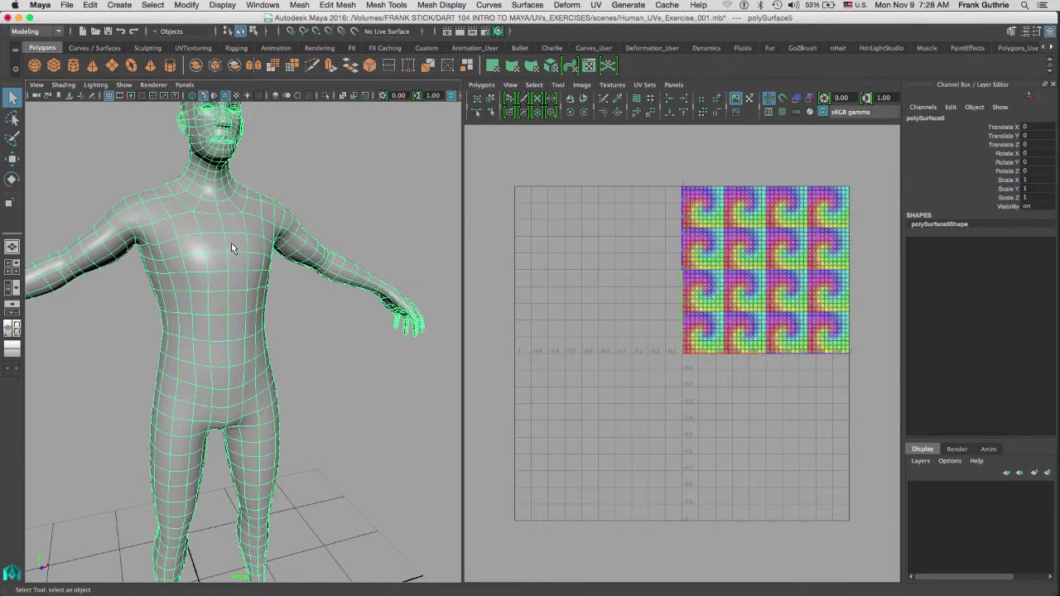
left_click(314, 200)
left_click_drag(314, 200, 317, 184, "alt")
left_click(225, 95)
middle_click_drag(194, 114, 221, 203, "alt")
mouse_move(221, 203)
right_mouse_down("alt")
mouse_move(237, 215)
mouse_move(327, 188)
right_mouse_up("alt")
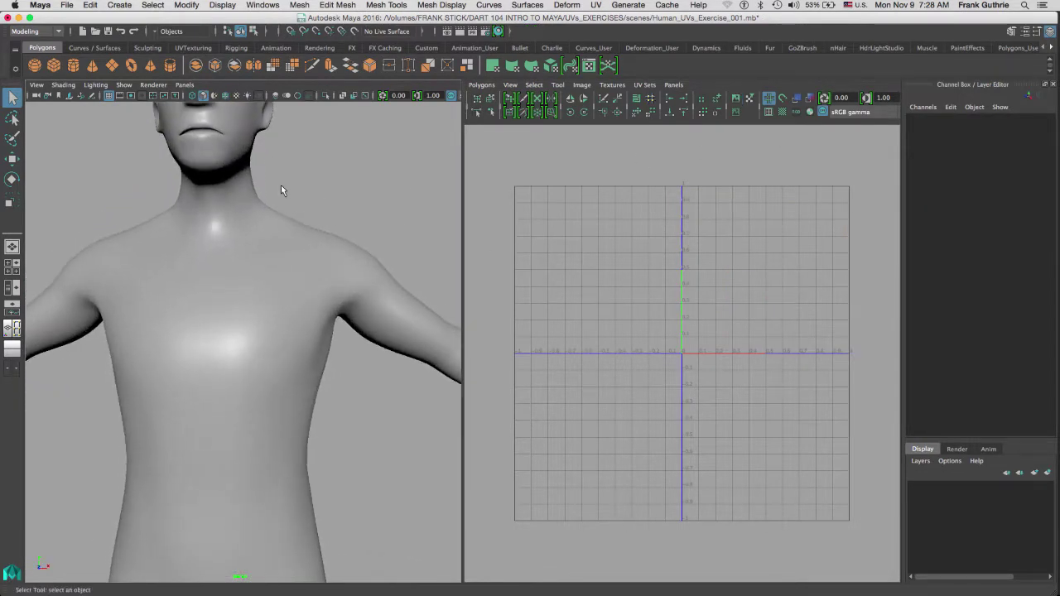
Switch the human mesh to face selection and select the faces of the head down to the upper neck
middle_click_drag(234, 117, 258, 218, "alt")
left_click(259, 218)
scroll(239, 238, "down", 2)
right_click(243, 241)
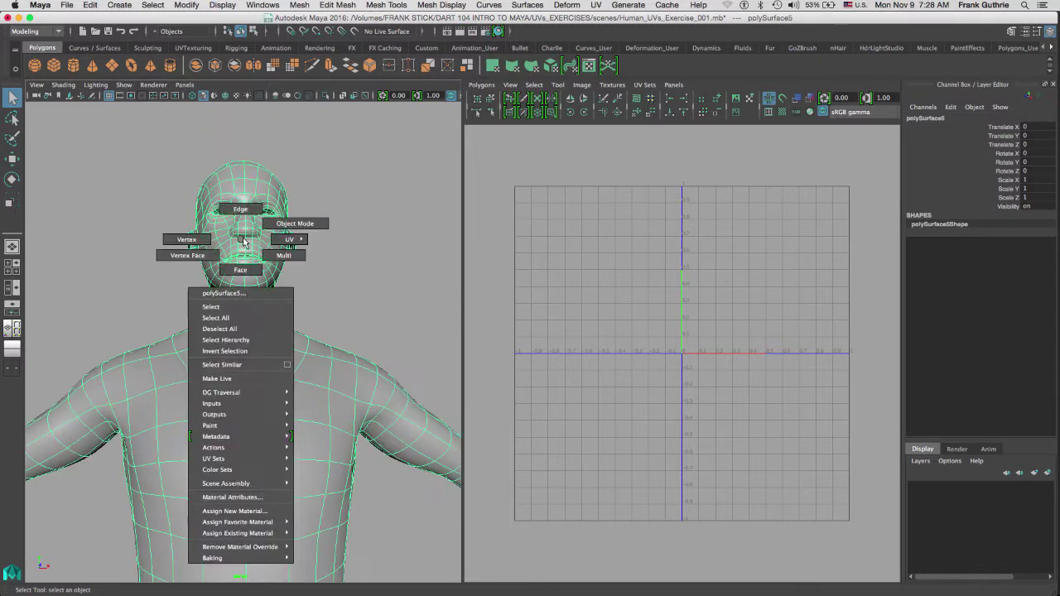
left_click(241, 270)
left_click_drag(159, 123, 262, 262)
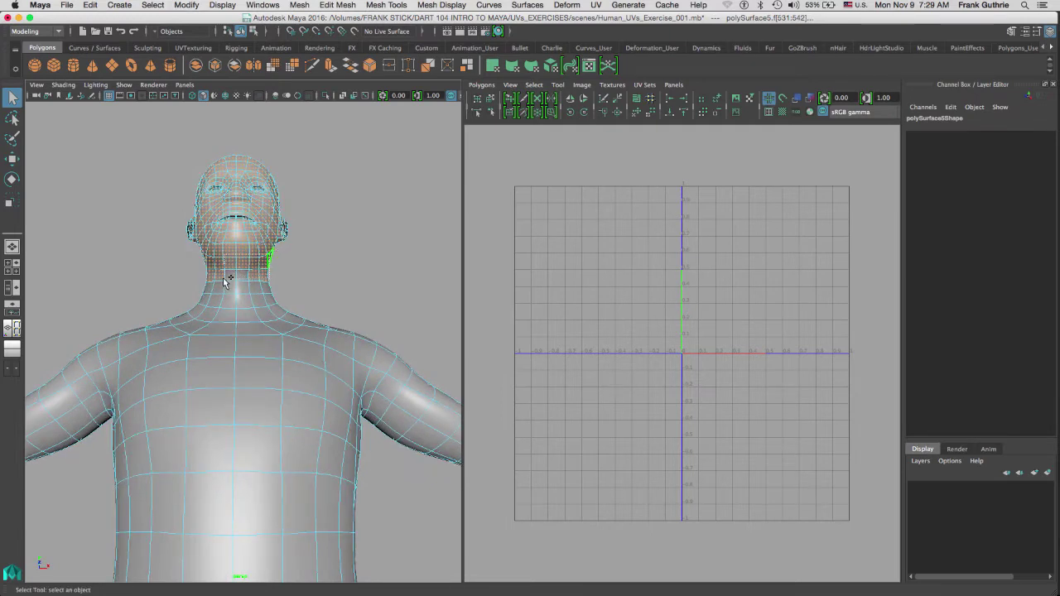
Grow the head's face selection twice so it covers the whole neck down to the collar area
left_click_drag(357, 237, 317, 241, "alt")
right_click_drag(317, 241, 357, 238, "alt")
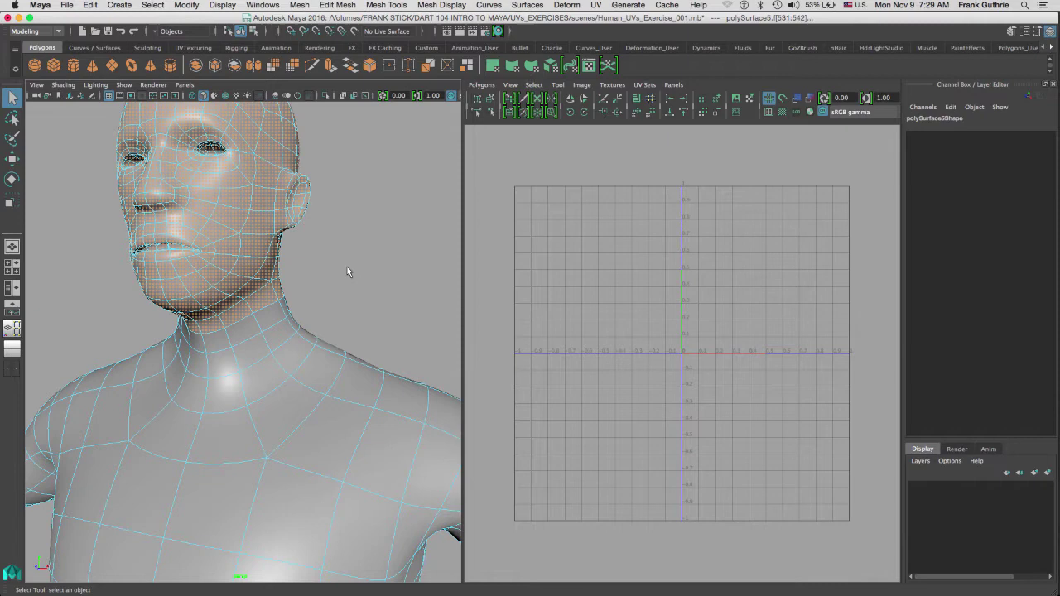
key("shift+period")
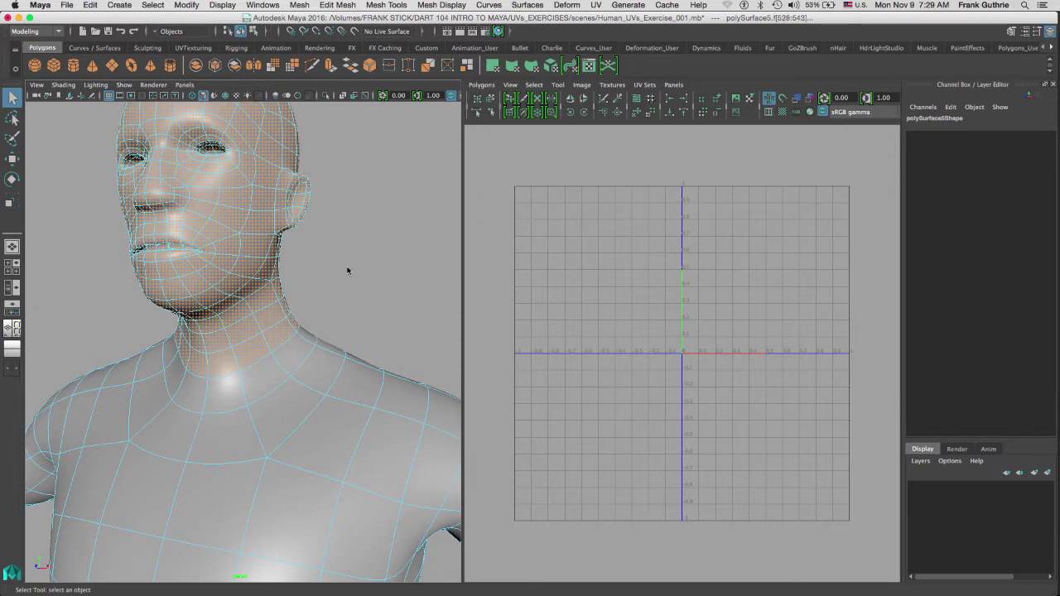
key("shift+period")
left_click_drag(350, 268, 381, 223, "alt")
Apply a planar UV projection from the Z axis to the selected head and neck faces, and show textures in the viewport
left_click(597, 5)
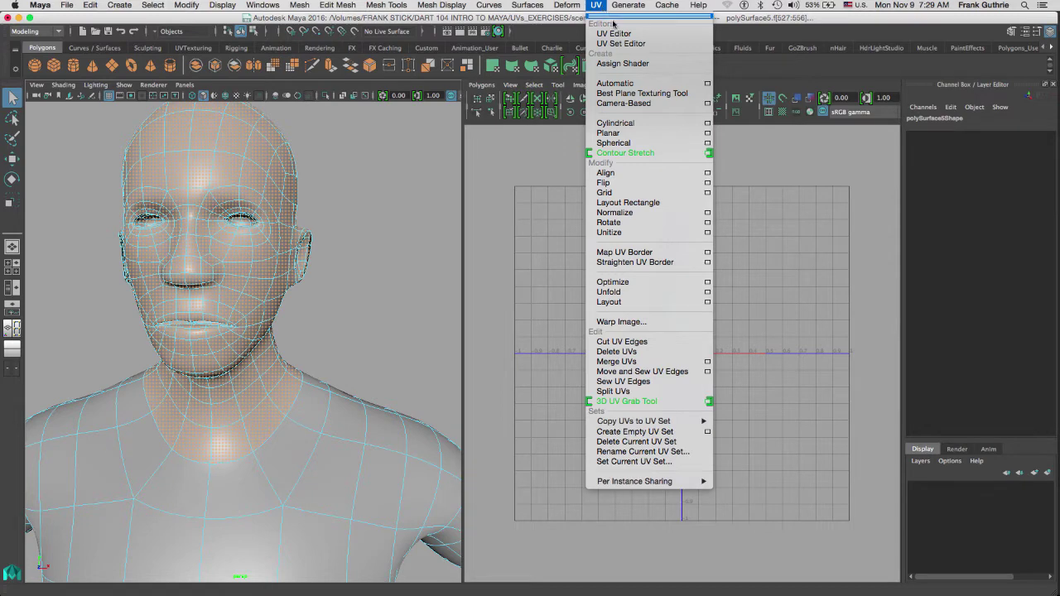
left_click(710, 134)
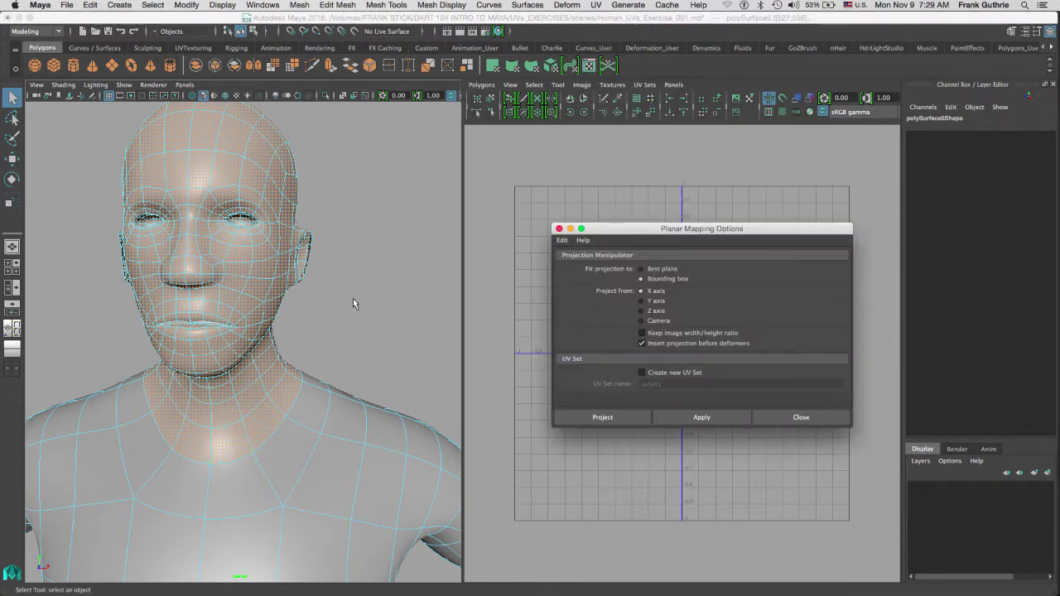
left_click_drag(362, 300, 100, 483, "alt")
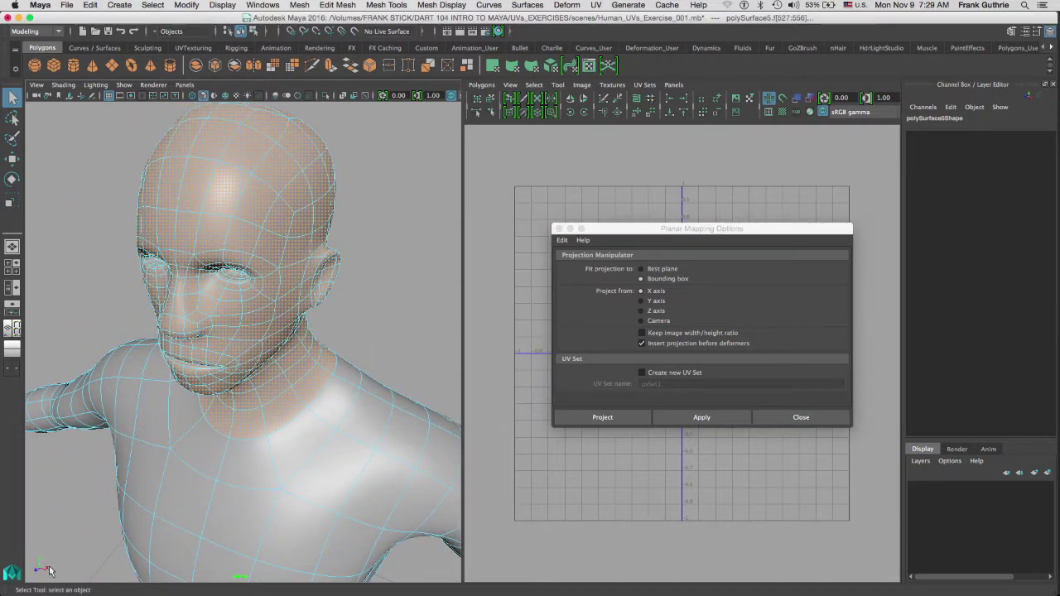
left_click(642, 312)
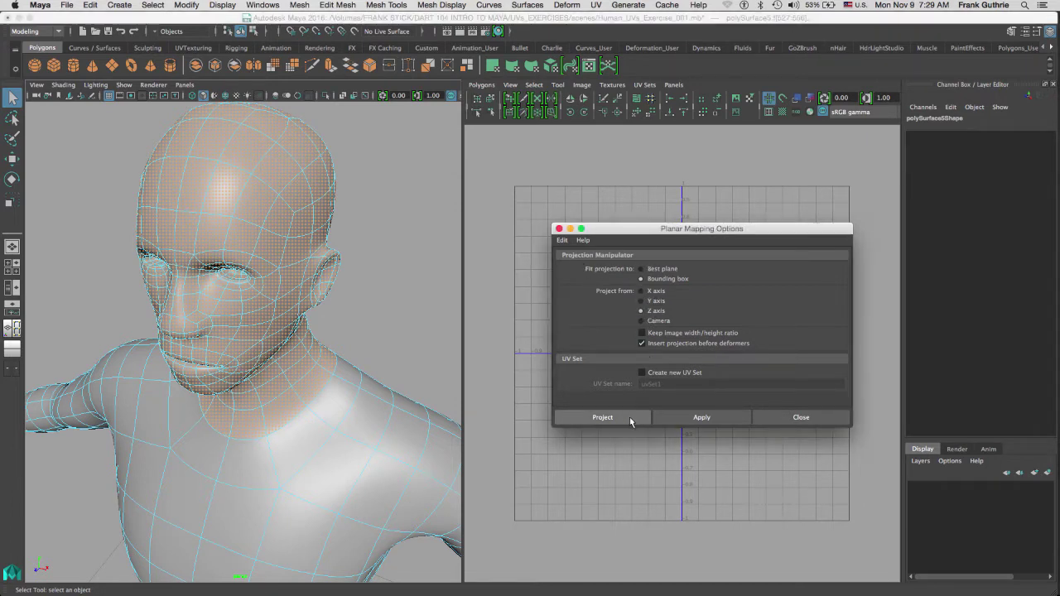
left_click(626, 419)
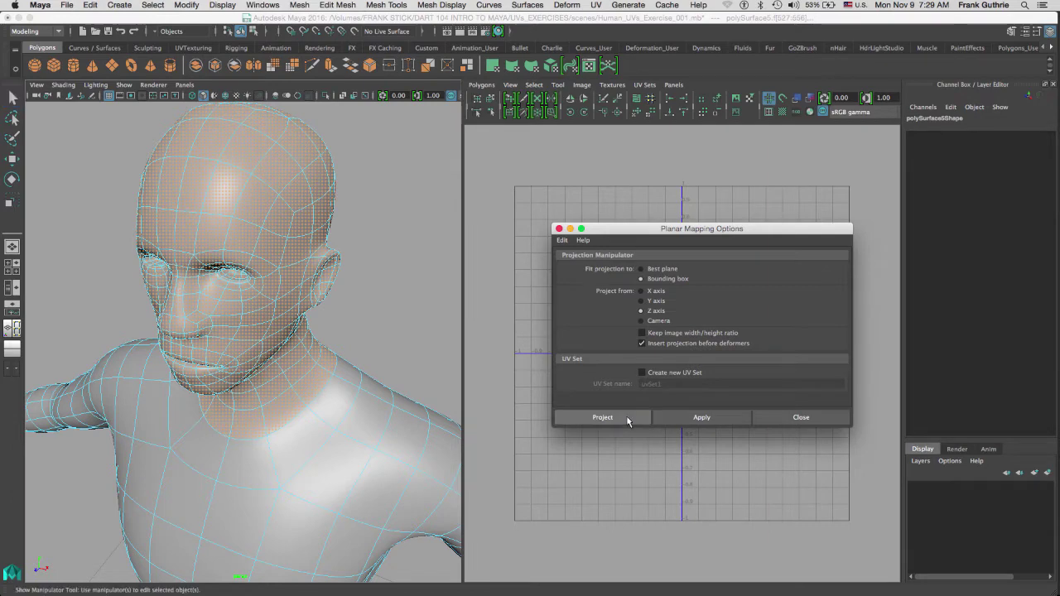
left_click(413, 200)
key("6")
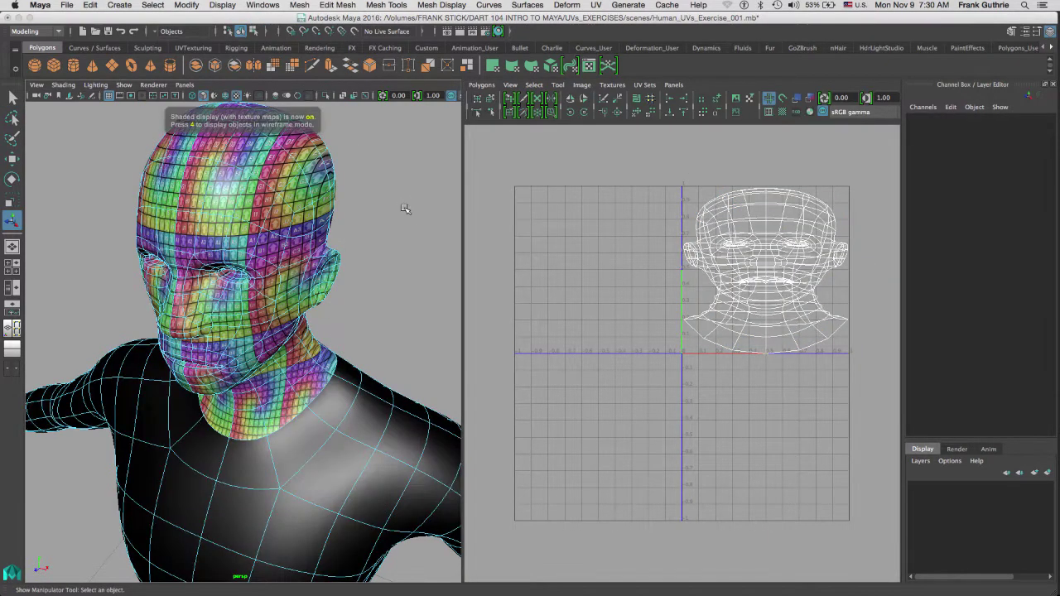
mouse_move(378, 230)
left_mouse_down("alt")
mouse_move(430, 220)
mouse_move(332, 212)
mouse_move(401, 208)
left_mouse_up("alt")
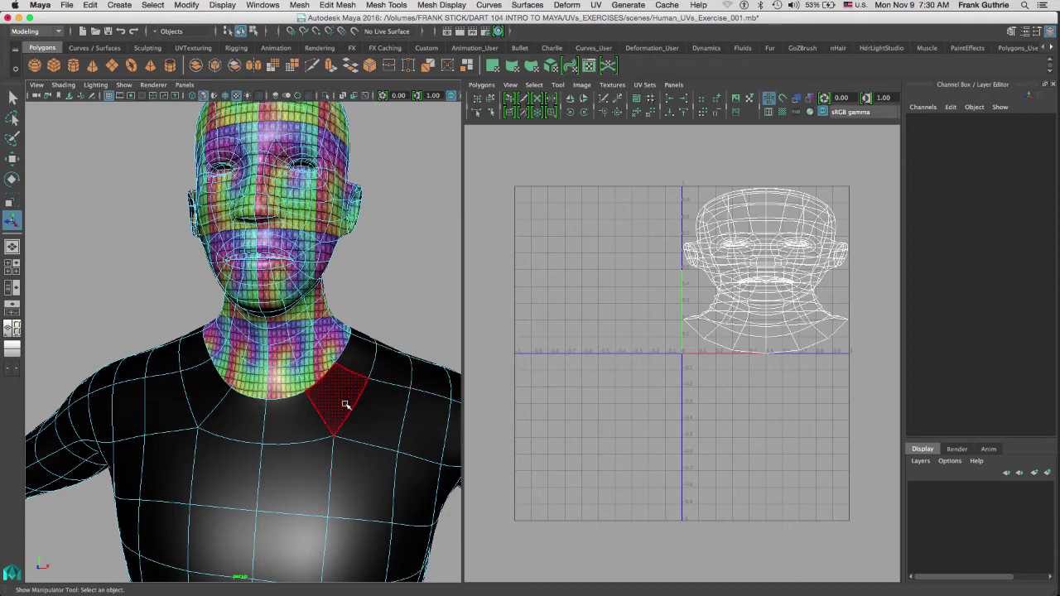
Show the human mesh in plain shading without textures and switch it to edge selection at the top of the head
left_click_drag(286, 246, 334, 217, "alt")
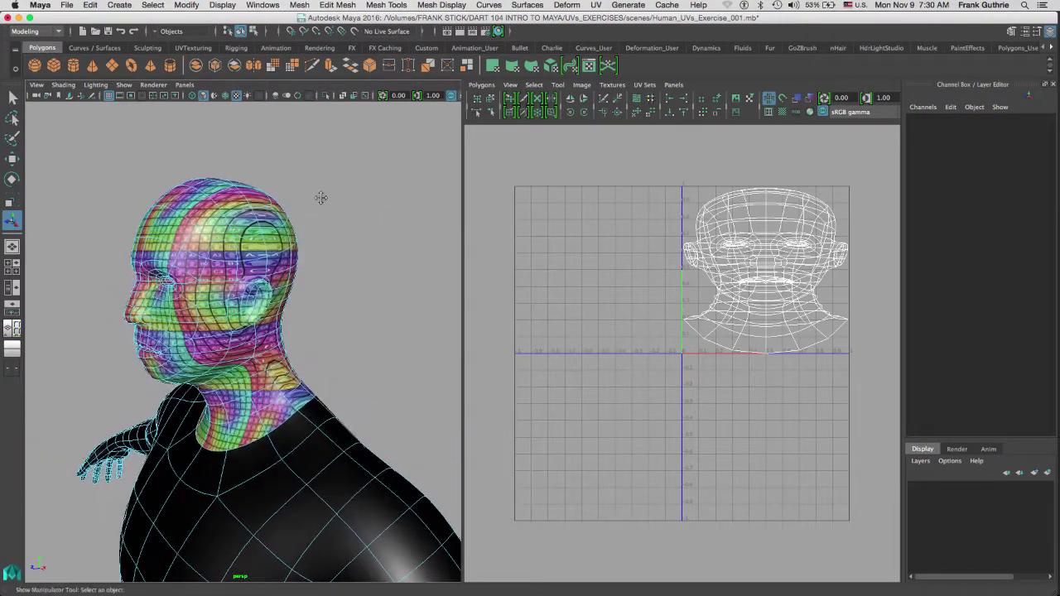
middle_click_drag(322, 198, 363, 172, "alt")
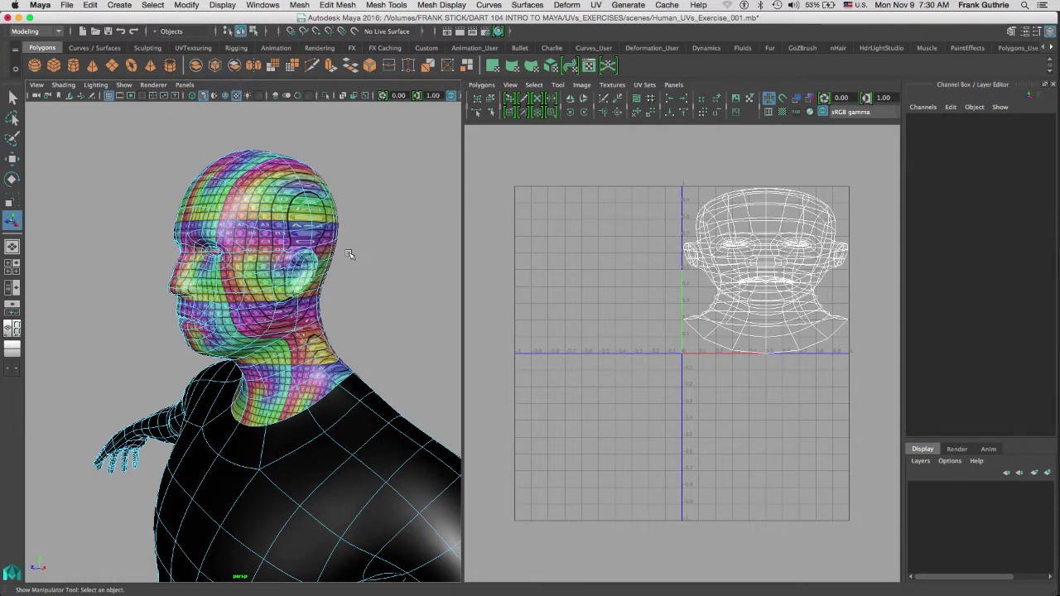
left_click_drag(367, 240, 226, 265, "alt")
left_click(226, 265)
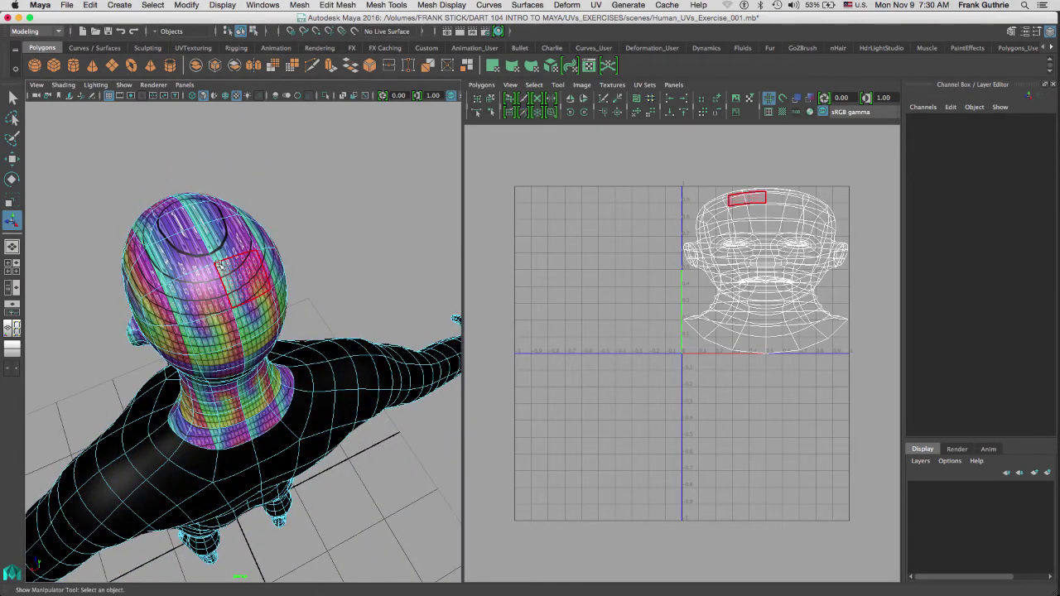
key("5")
left_click(175, 246)
left_click(213, 240)
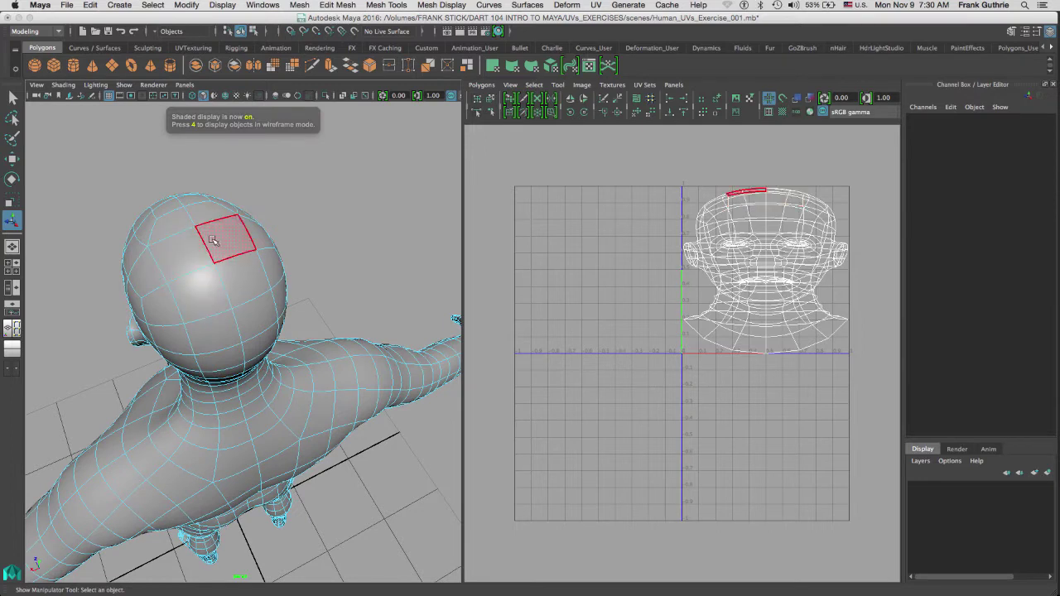
left_click(200, 241)
right_click_drag(200, 238, 201, 209)
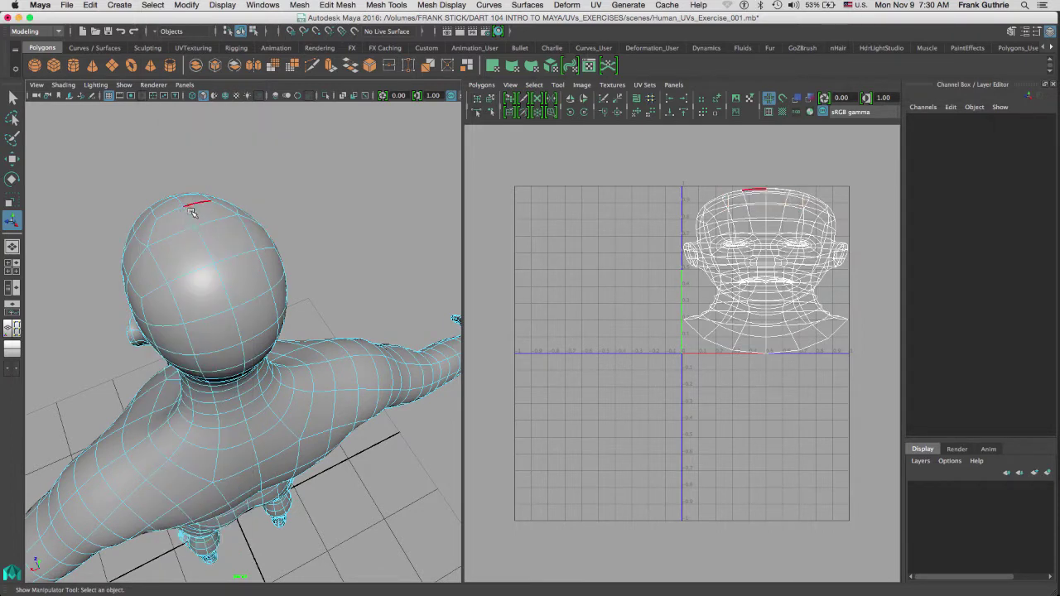
left_click(170, 234)
Select the centre-line edges on top of the head above the forehead as the start of the seam
left_click_drag(174, 236, 332, 241, "alt")
left_click(220, 286)
left_click(217, 284)
left_click(257, 214)
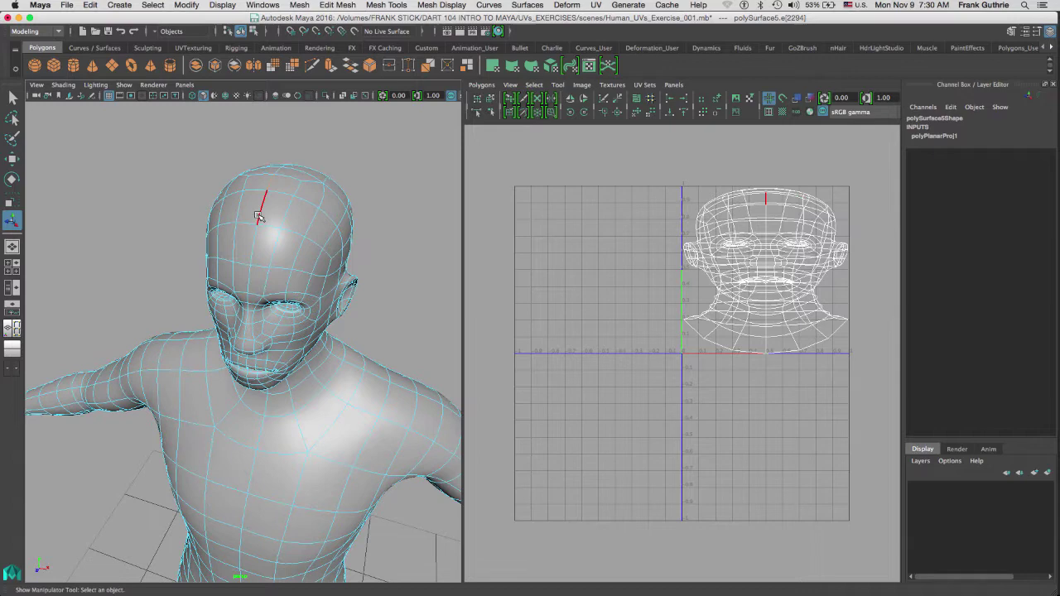
left_click_drag(304, 201, 265, 235, "alt")
left_click(246, 256, "shift")
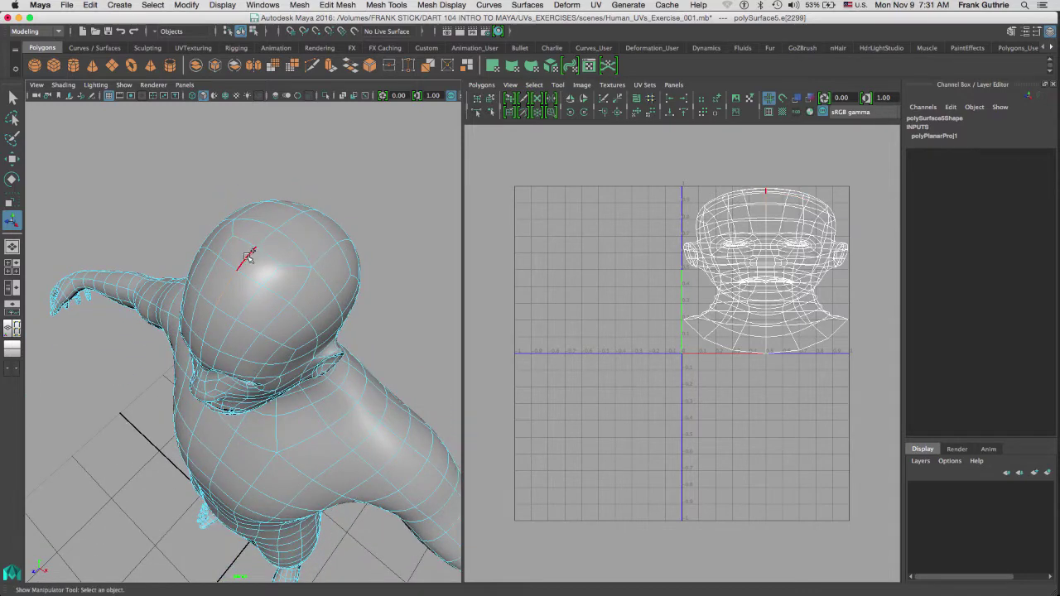
left_click_drag(302, 279, 154, 225, "alt")
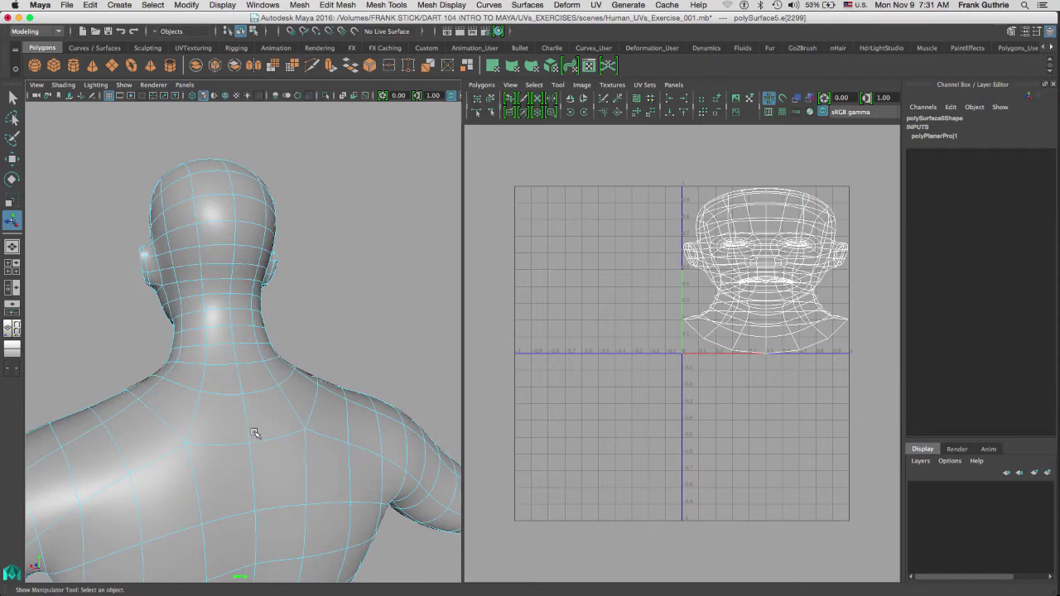
left_click_drag(197, 190, 333, 253, "alt")
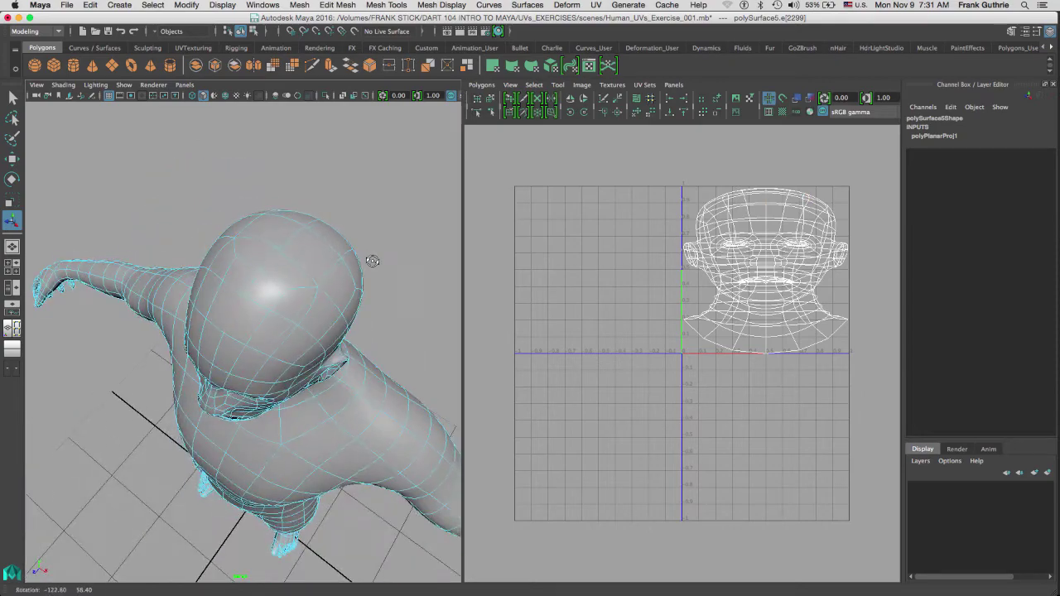
Extend the edge selection along the centre line over the crown and down the back of the head to the collar
left_click_drag(373, 261, 252, 295, "alt")
left_click(252, 296)
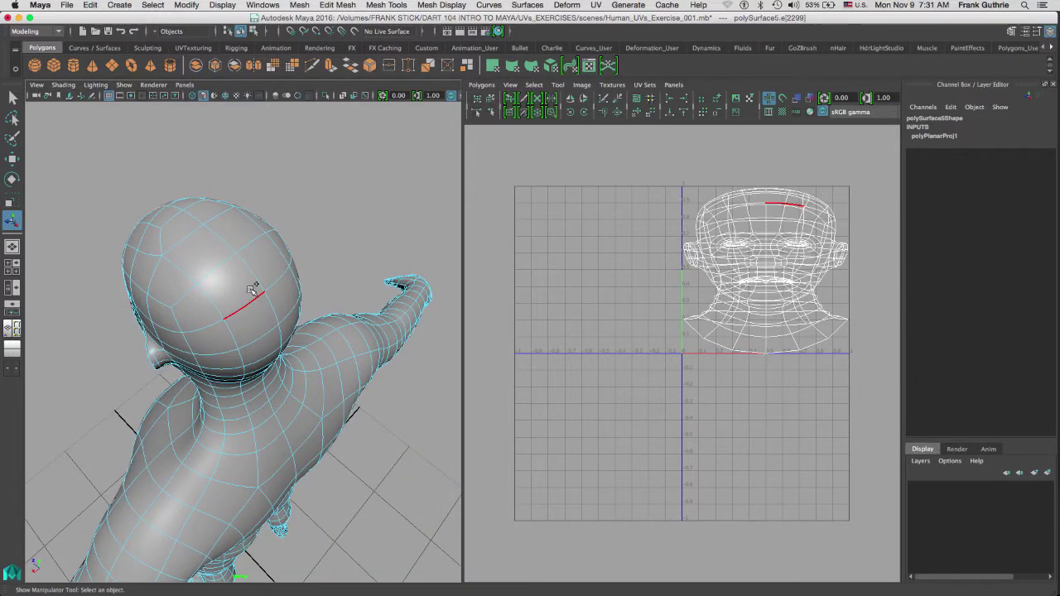
left_click(254, 276)
left_click(255, 273)
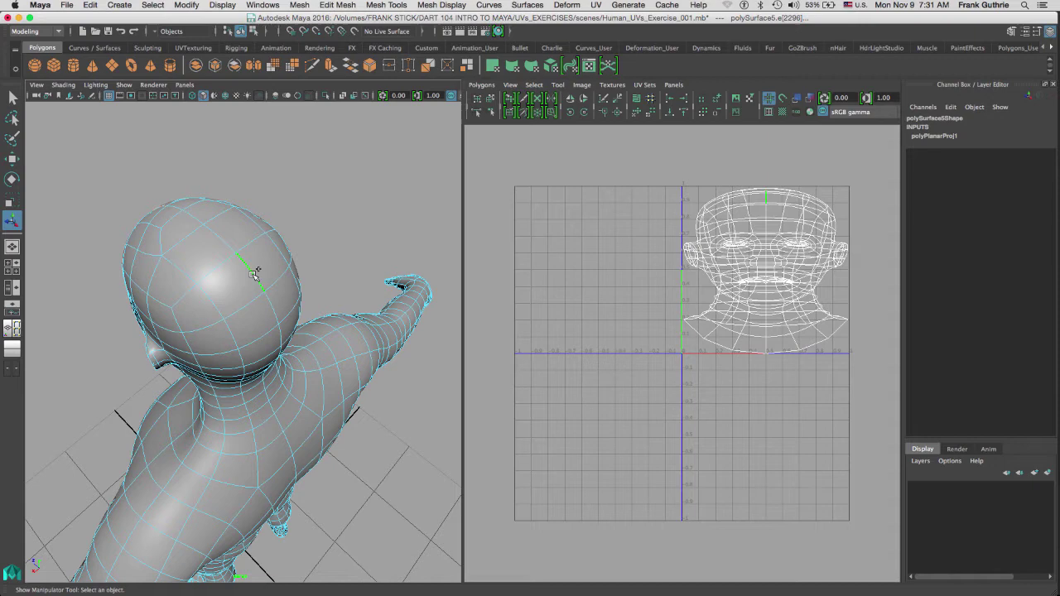
left_click_drag(222, 258, 184, 283, "alt")
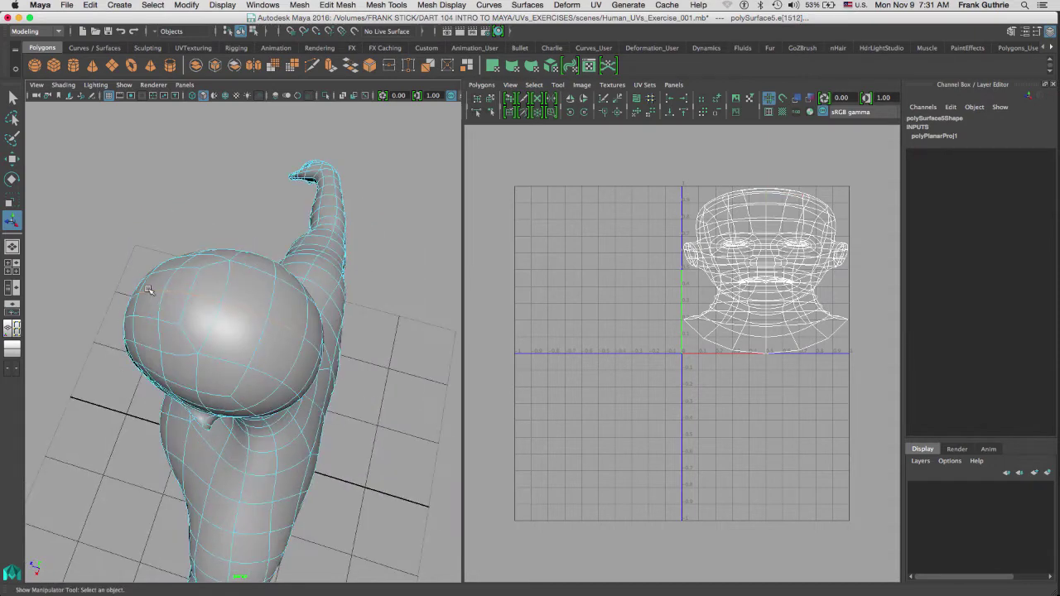
left_click_drag(323, 343, 216, 379, "alt")
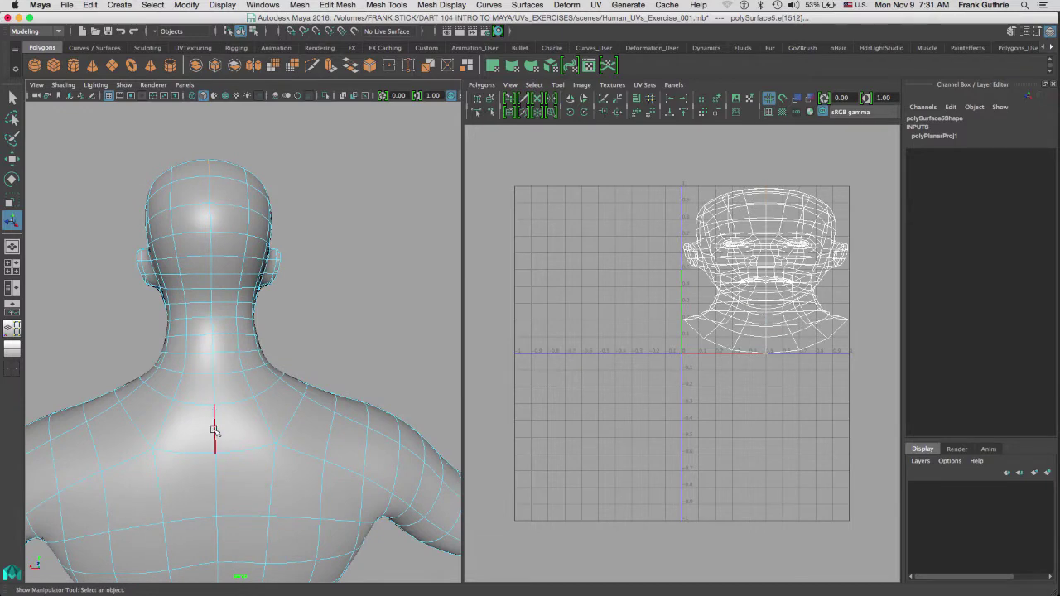
double_click(214, 392, "shift")
left_click_drag(235, 357, 282, 343, "alt")
Cut the UVs along the selected centre-line edges and turn on the display of texture borders
key("6")
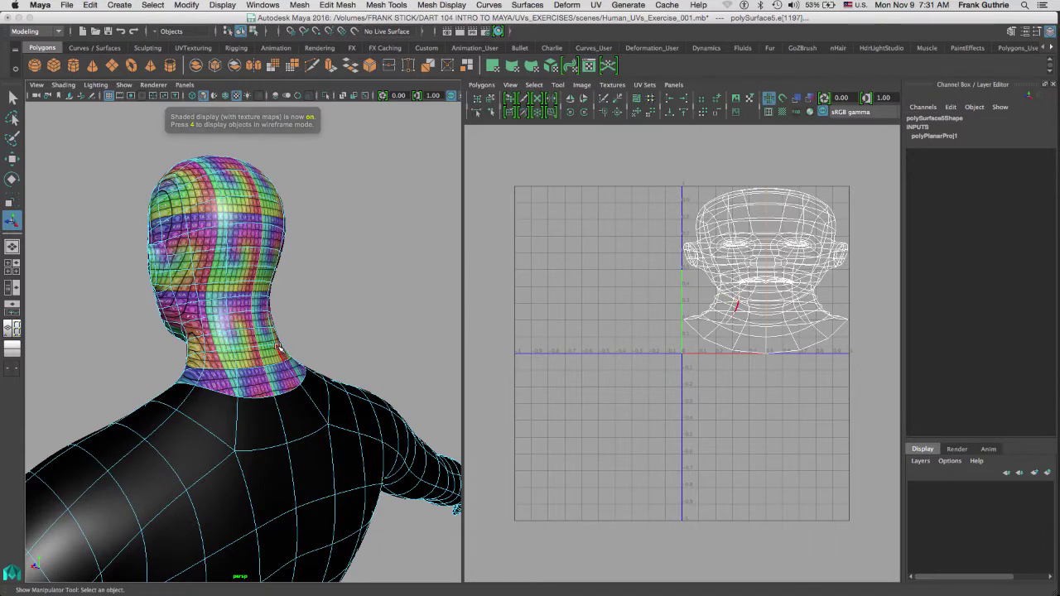
key("5")
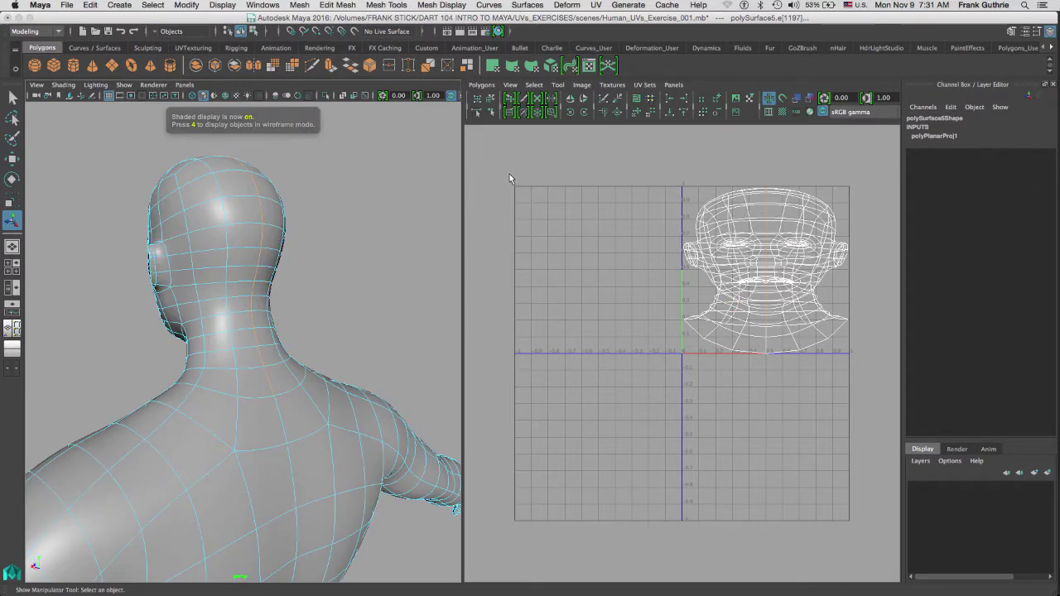
left_click(603, 98)
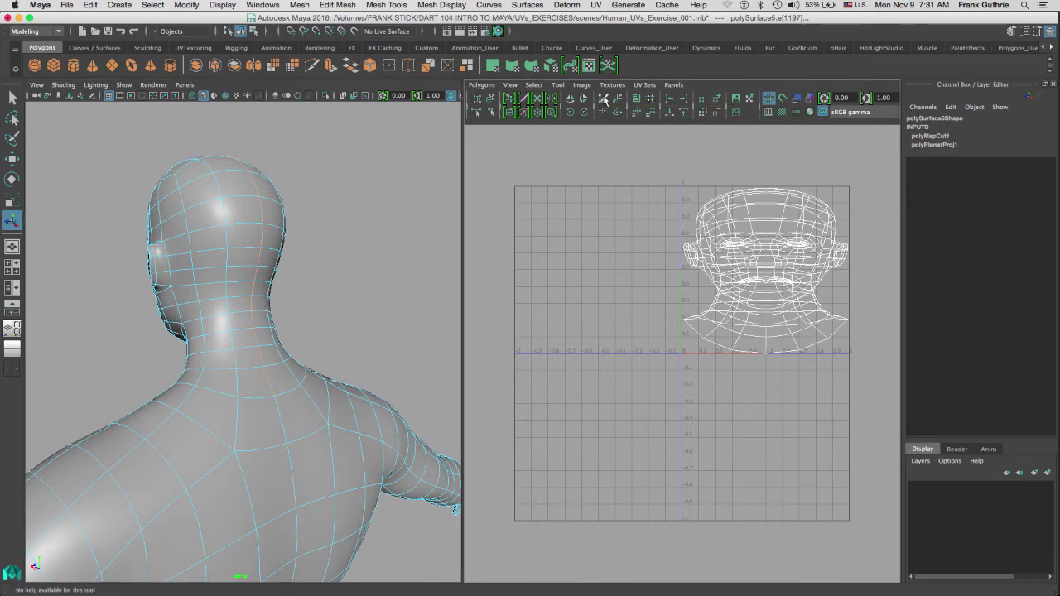
left_click_drag(306, 191, 238, 252, "alt")
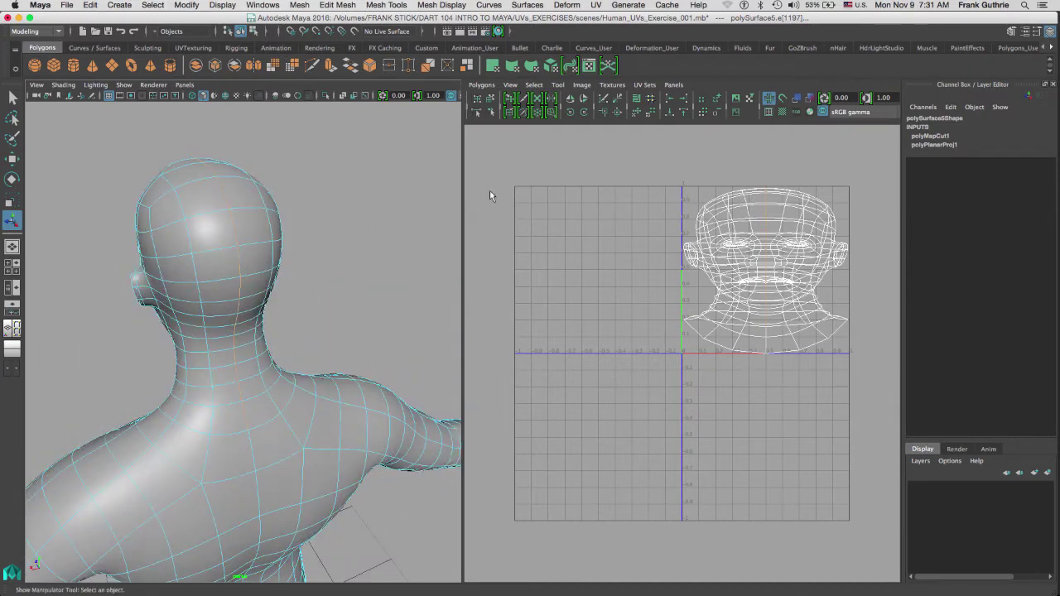
left_click(770, 114)
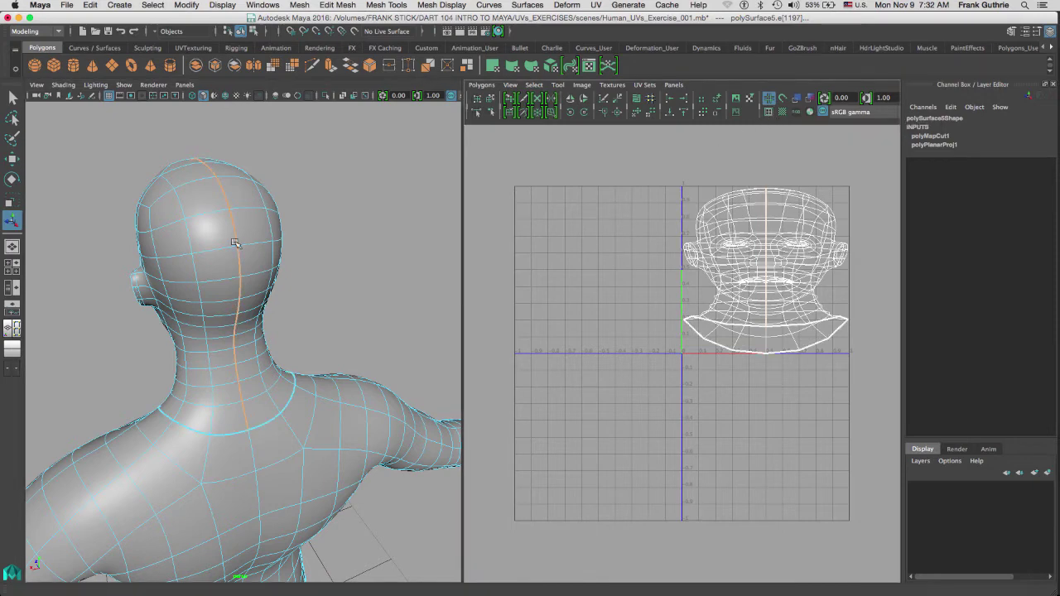
Examine the collar border and back-of-head seam with textures shown, and return to plain shading with the edges deselected
left_click_drag(232, 241, 315, 203, "alt")
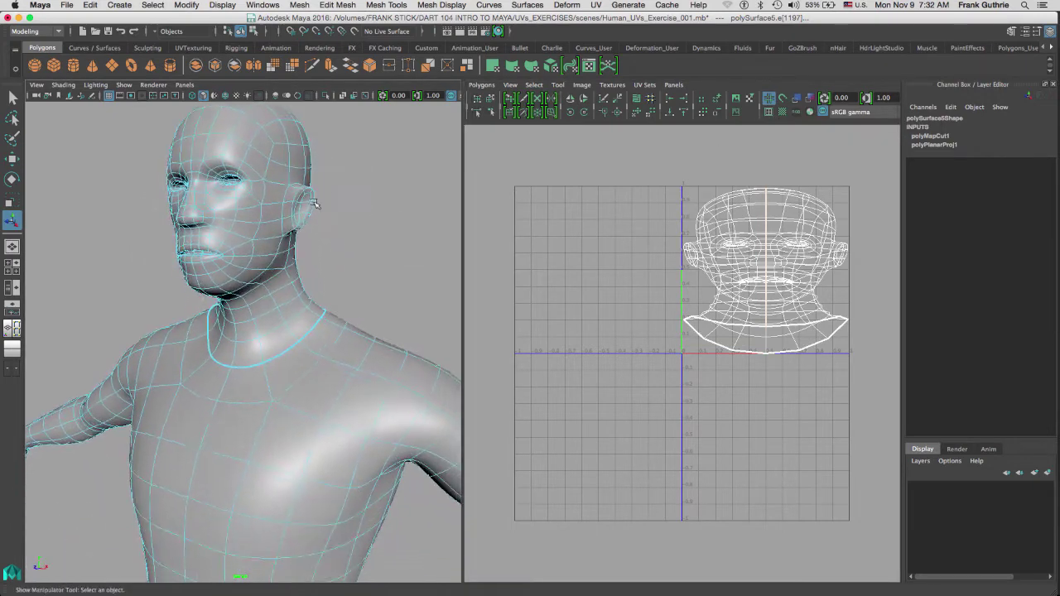
right_click_drag(244, 336, 319, 323, "alt")
key("6")
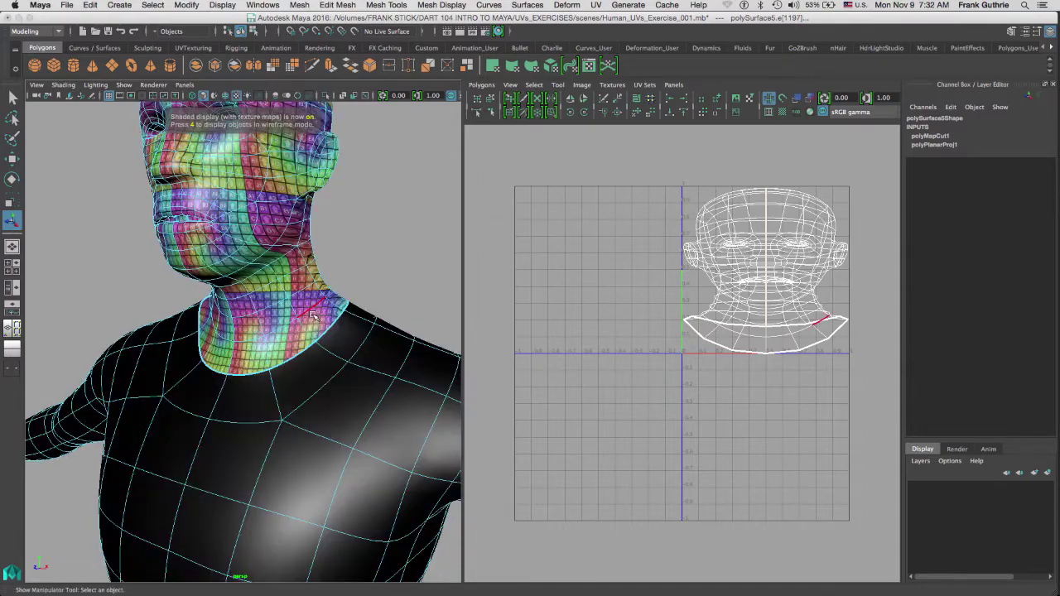
left_click_drag(370, 242, 256, 281, "alt")
left_click_drag(300, 354, 406, 233, "alt")
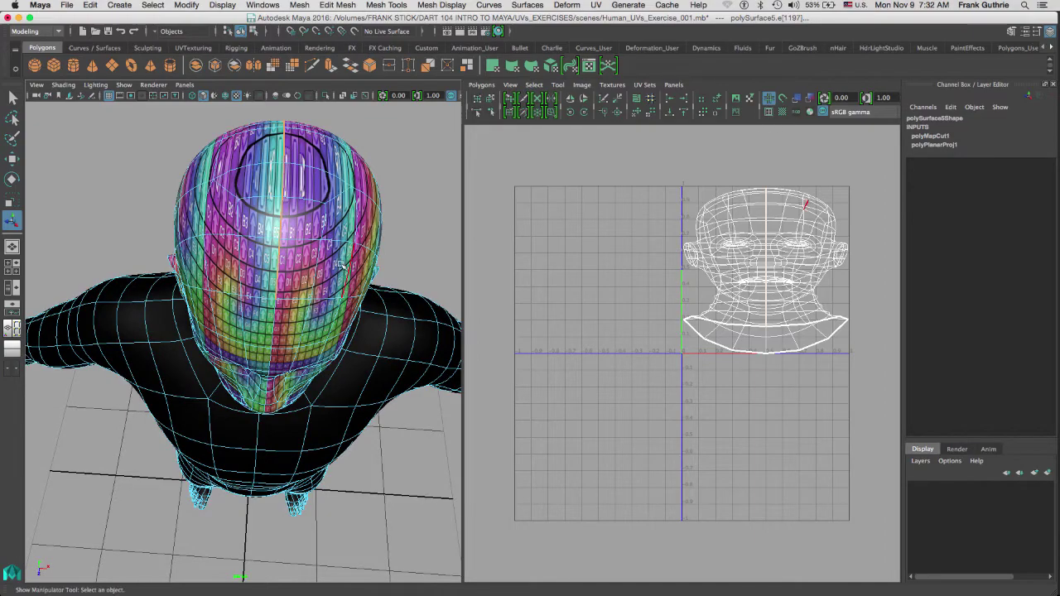
left_click_drag(341, 248, 295, 285, "alt")
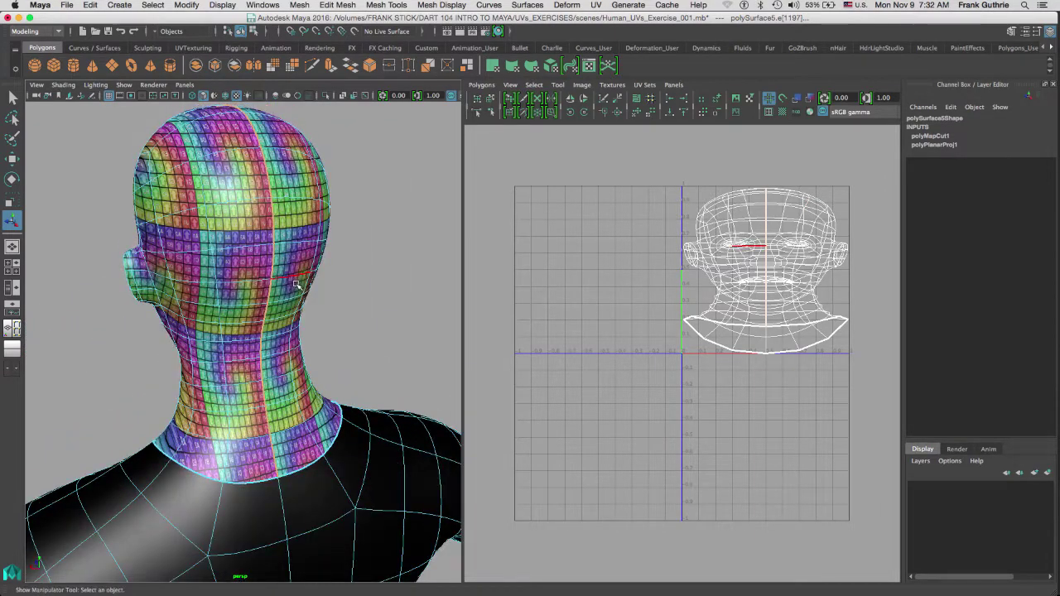
key("5")
left_click(356, 251)
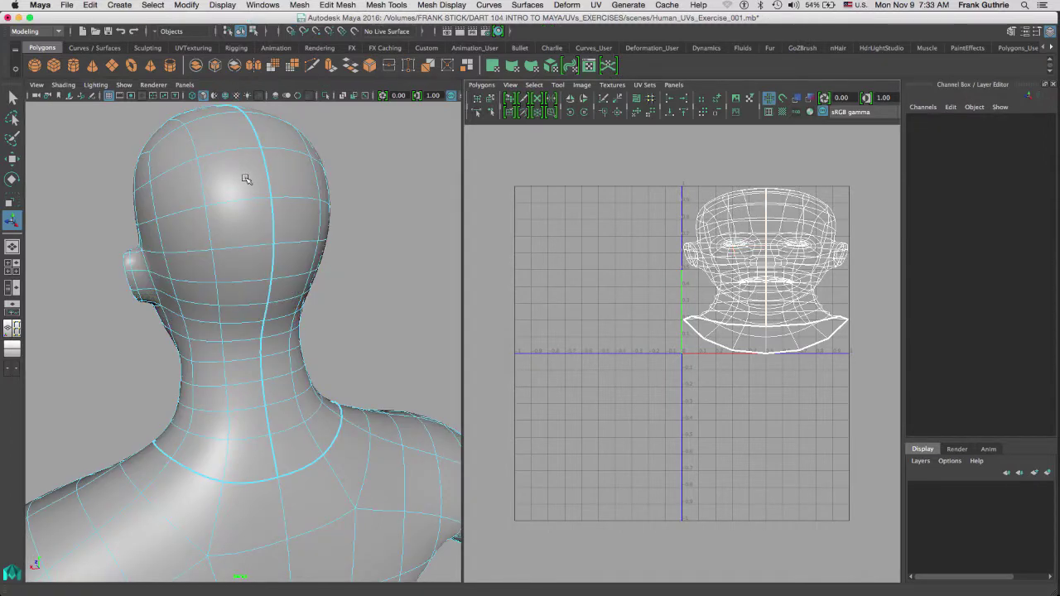
Set the edge width to 6 with texture borders highlighted in the custom polygon display options for the selected mesh
left_click(223, 5)
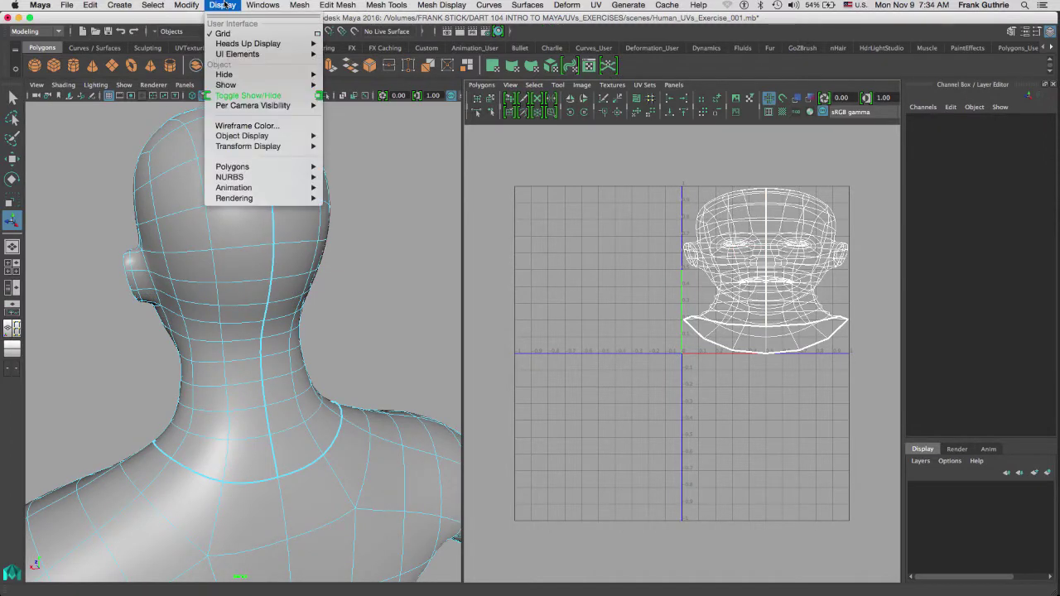
mouse_move(249, 167)
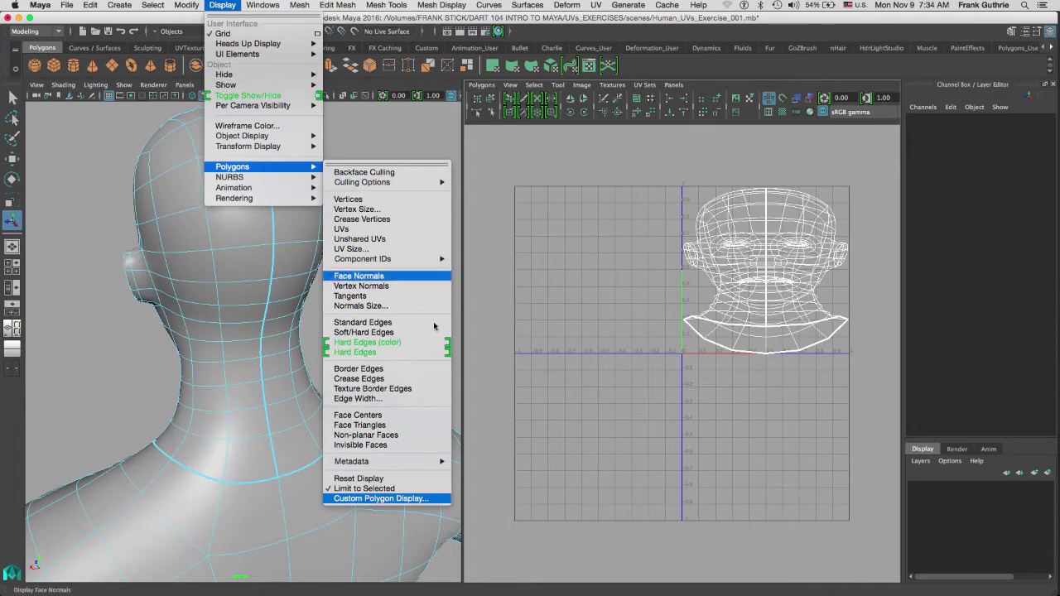
left_click(410, 498)
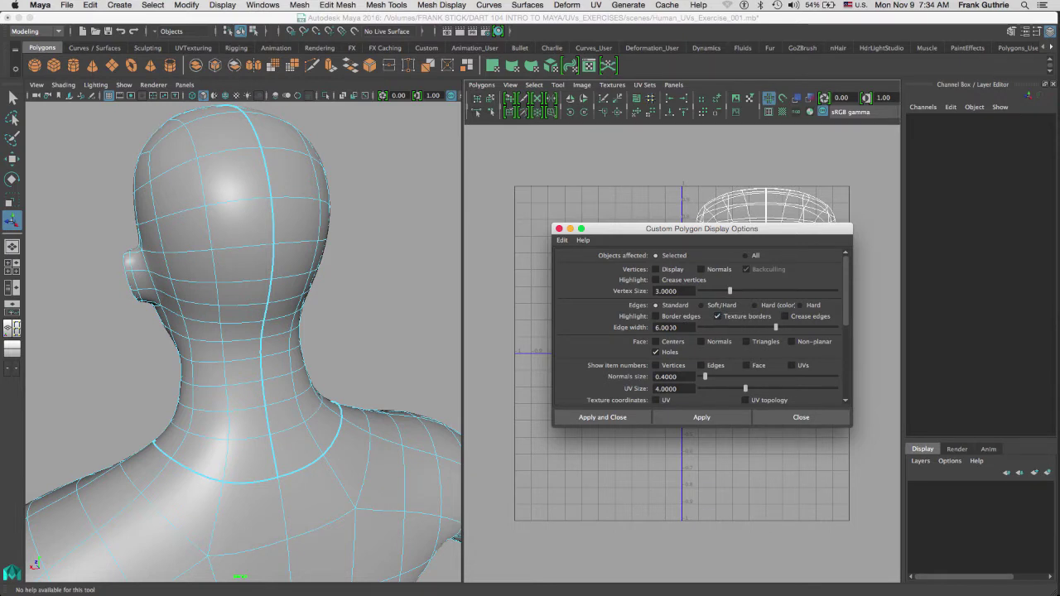
left_click(684, 419)
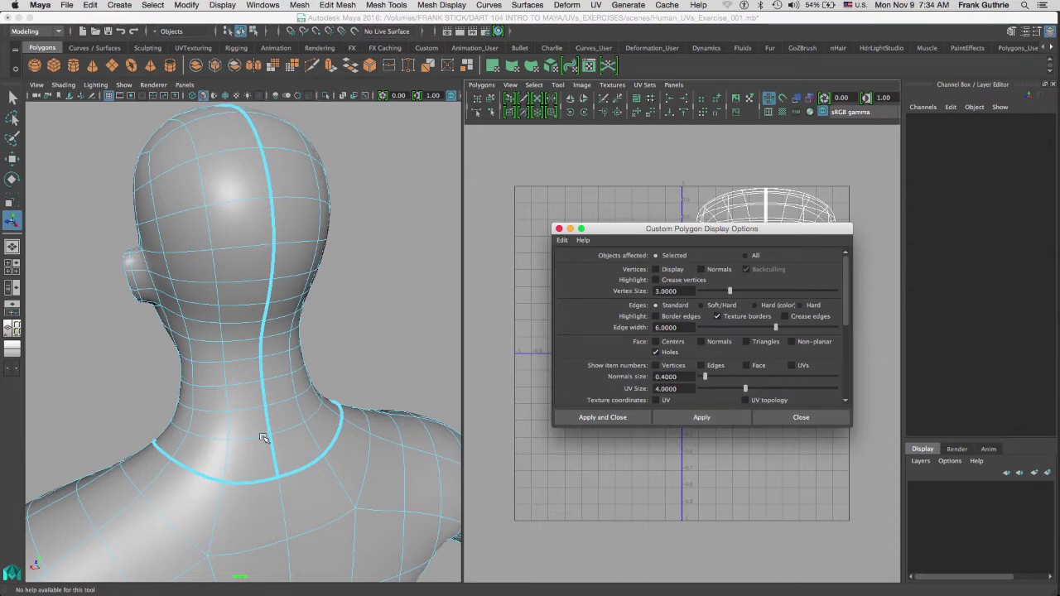
left_click(801, 418)
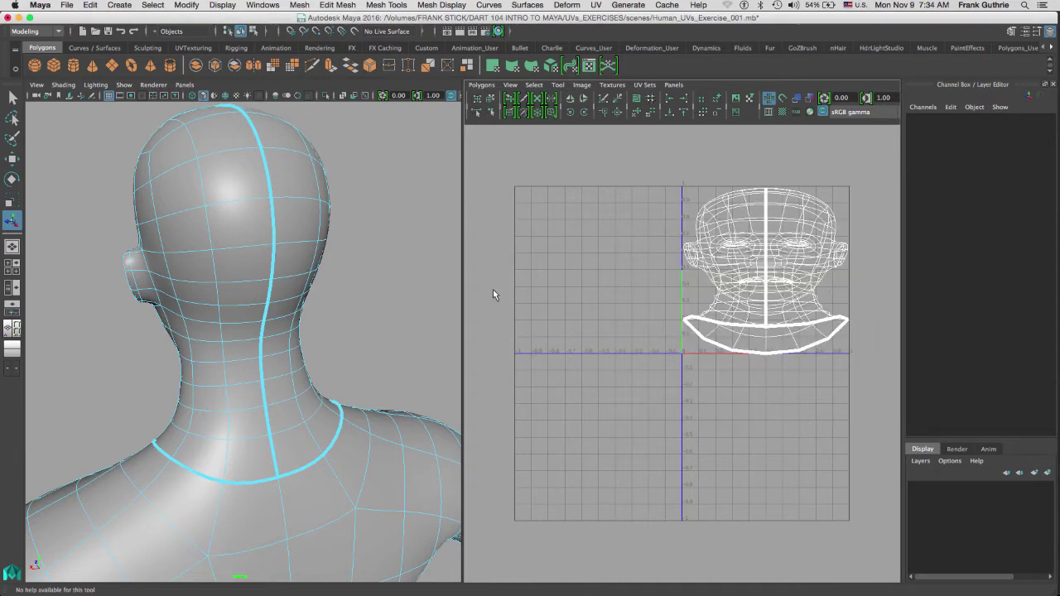
Select the human mesh and select all UVs of its head and neck shell in the UV editor
left_click_drag(315, 263, 357, 267, "alt")
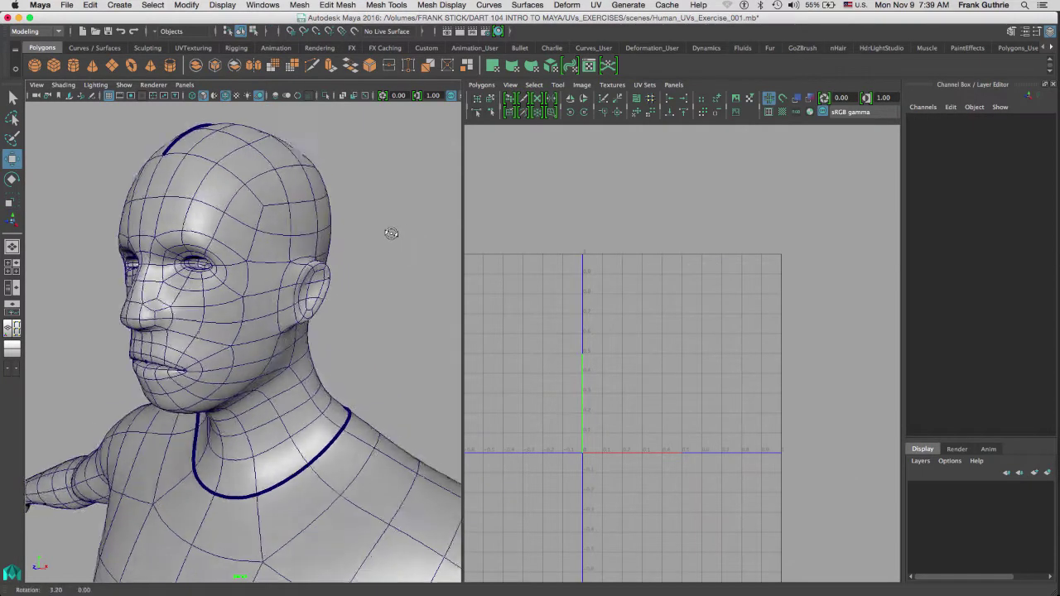
left_click_drag(390, 232, 373, 206, "alt")
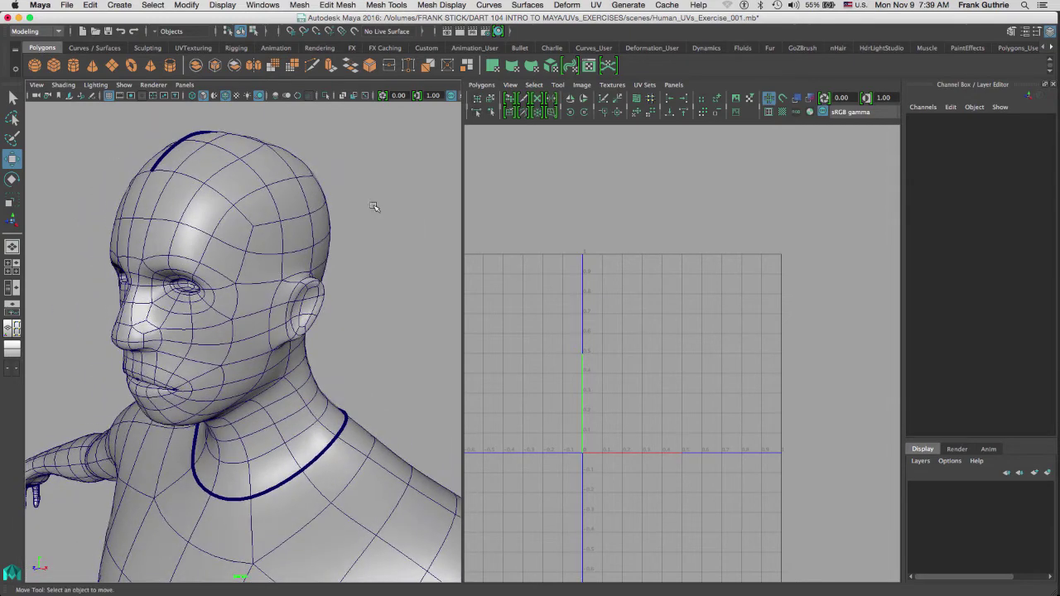
left_click(327, 195)
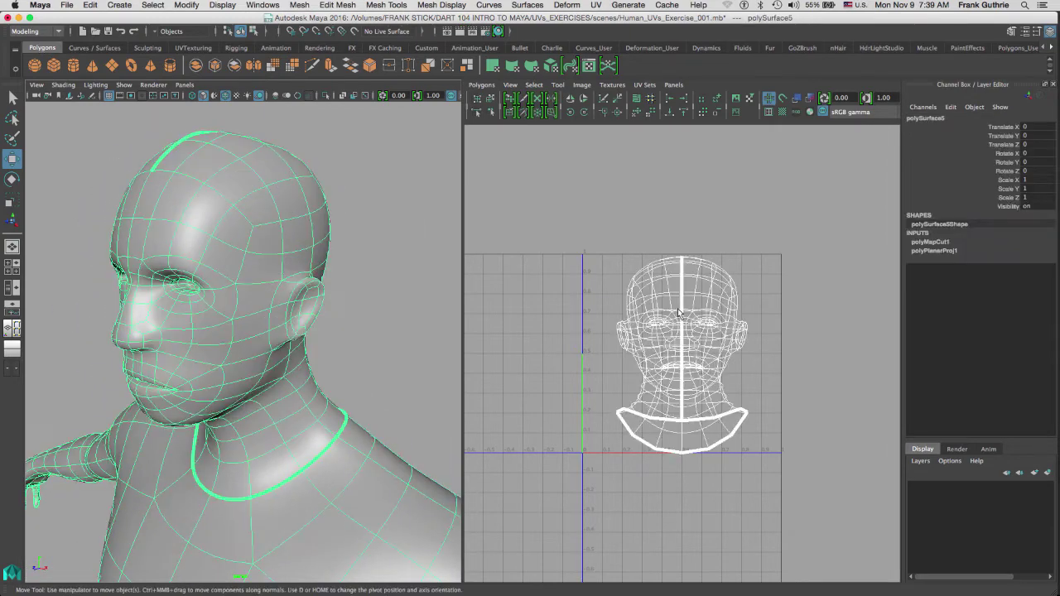
right_click_drag(678, 312, 626, 305)
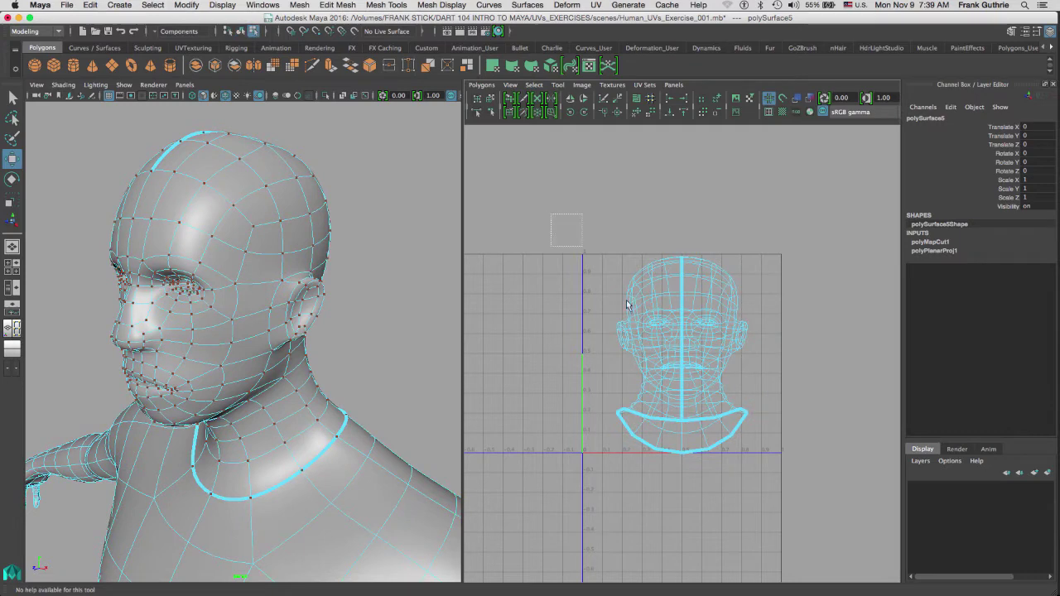
left_click_drag(627, 305, 793, 458)
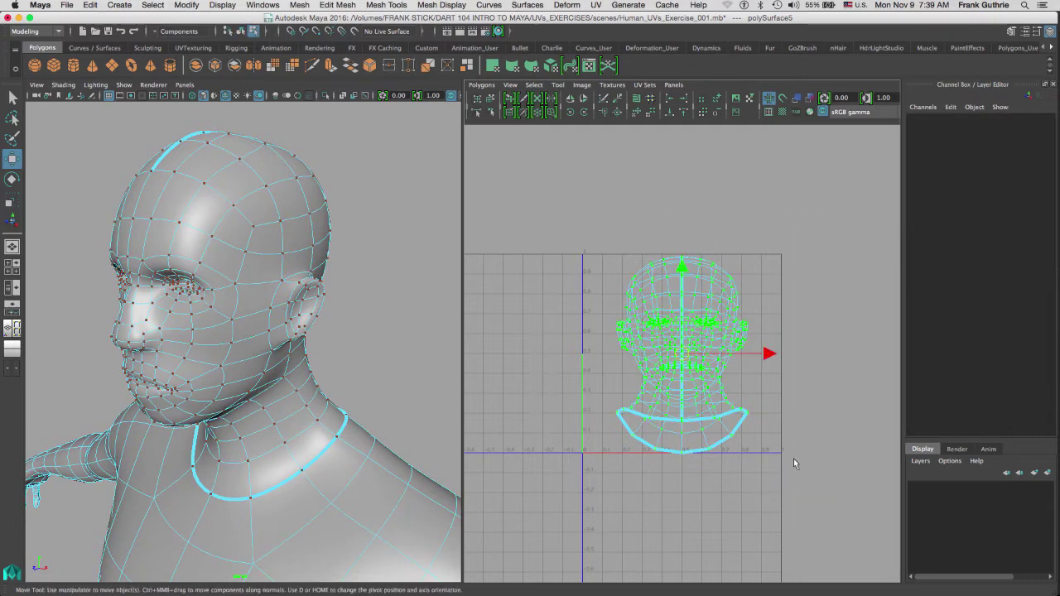
Unfold the head and neck UVs with the Unfold3D method, using reset settings and a map size of 2048
left_click(481, 86)
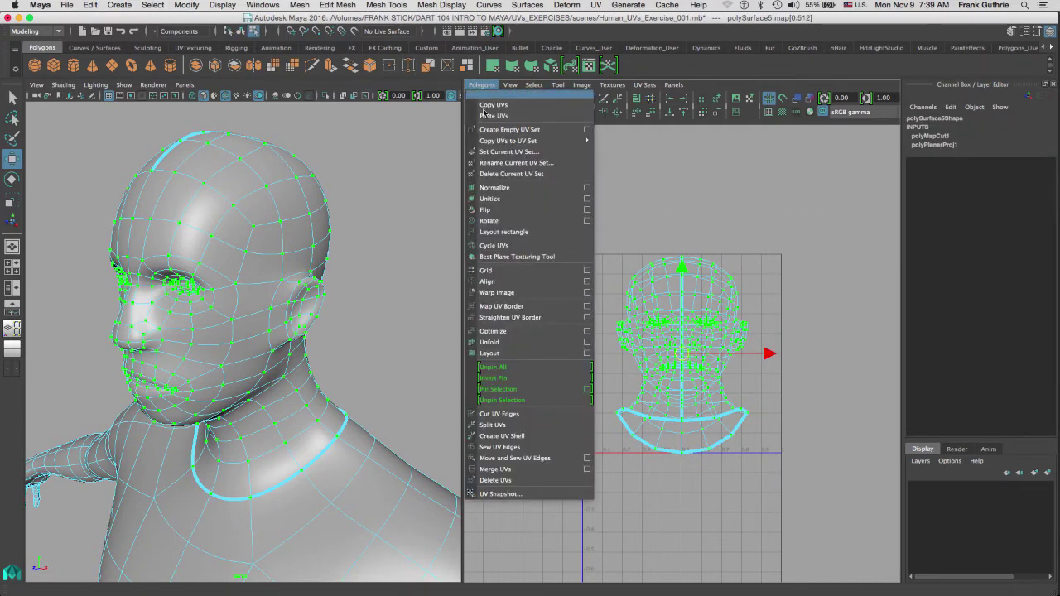
left_click(587, 342)
left_click(543, 154)
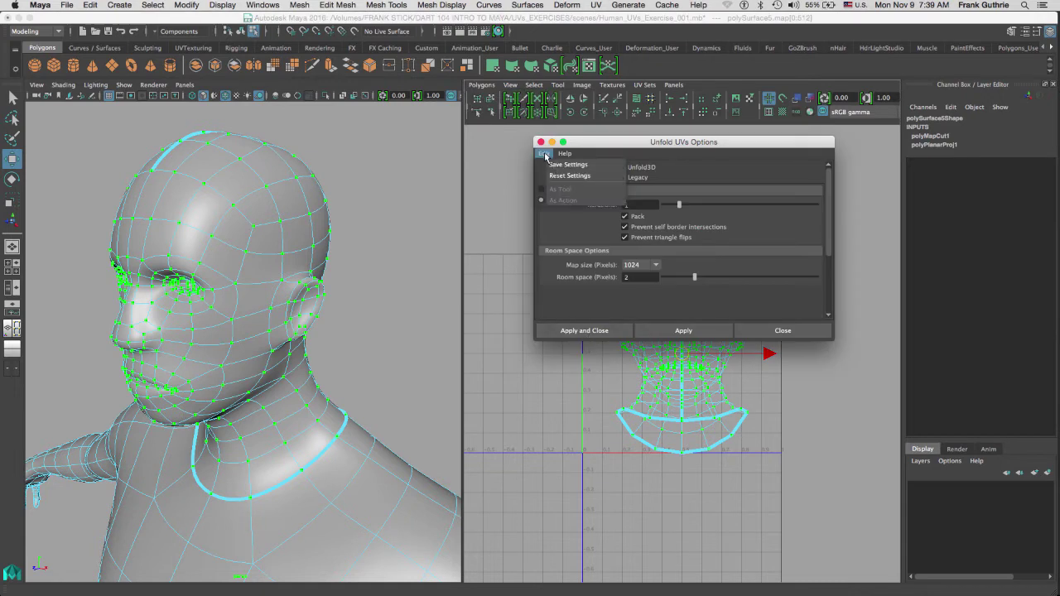
left_click(554, 176)
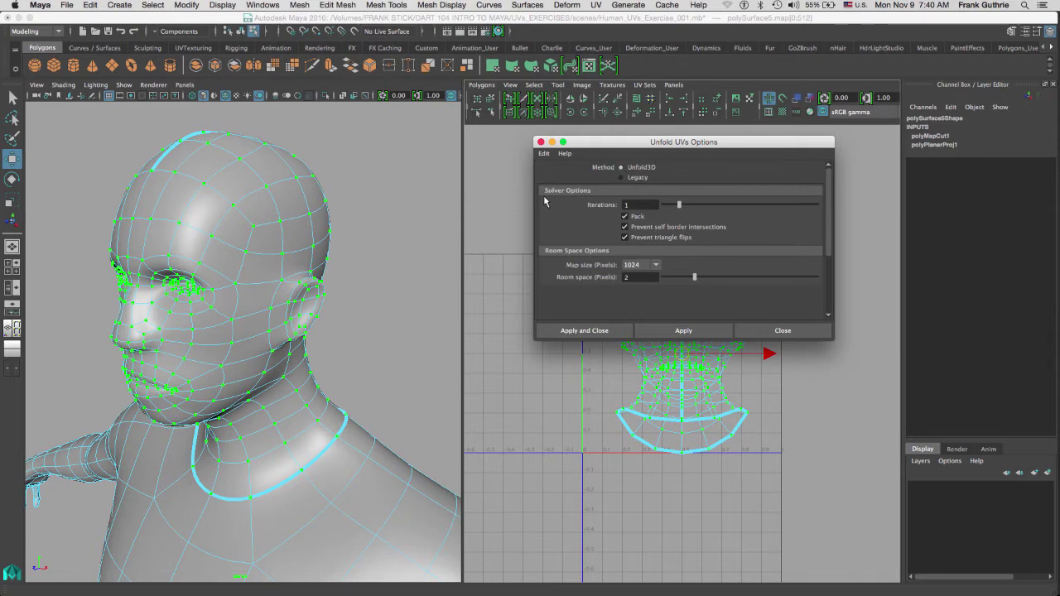
left_click(624, 238)
left_click(649, 265)
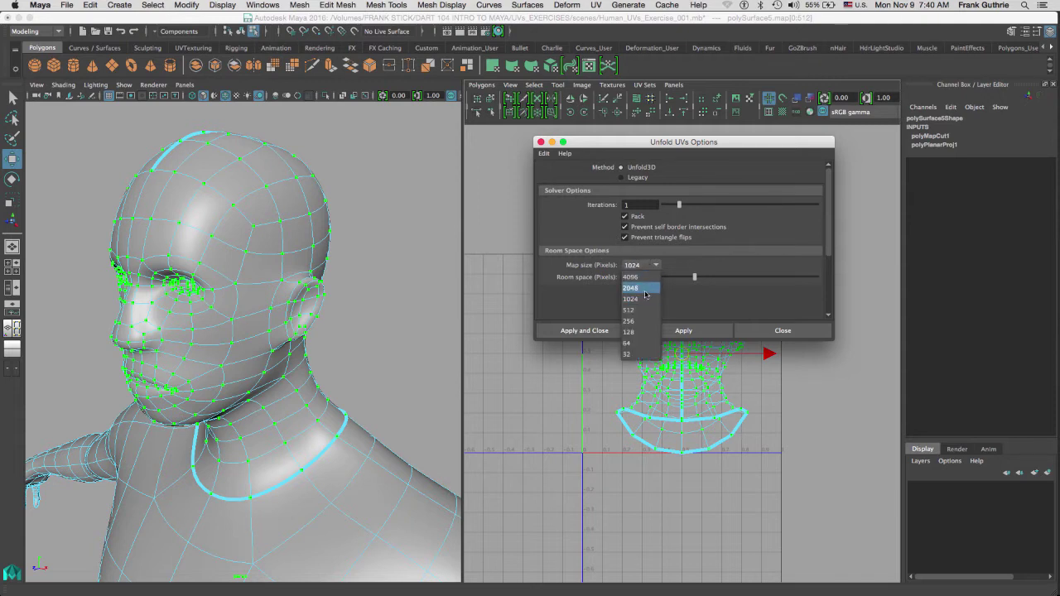
left_click(643, 289)
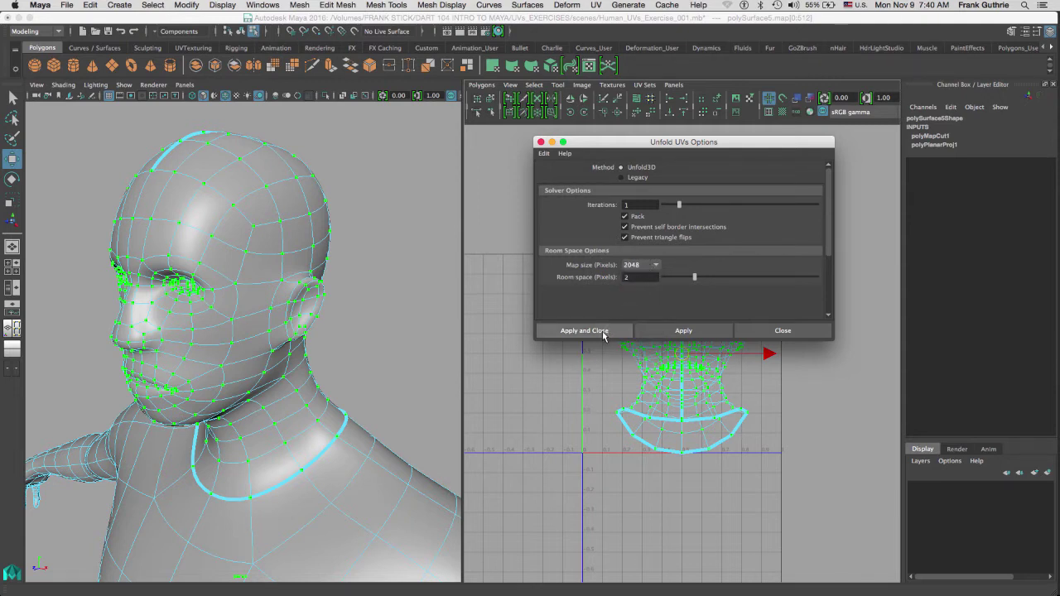
left_click(602, 332)
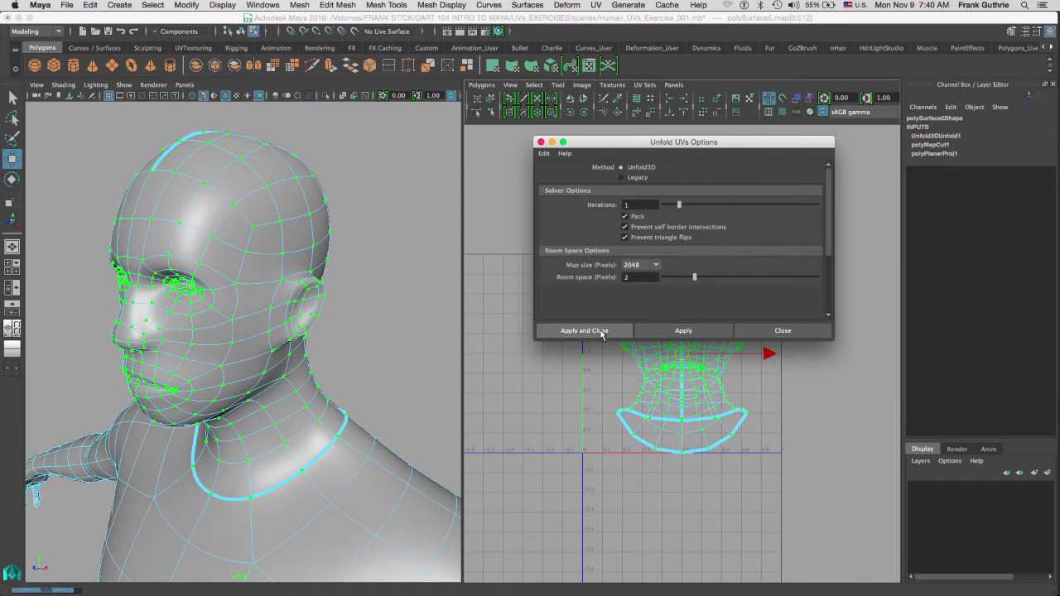
key("f")
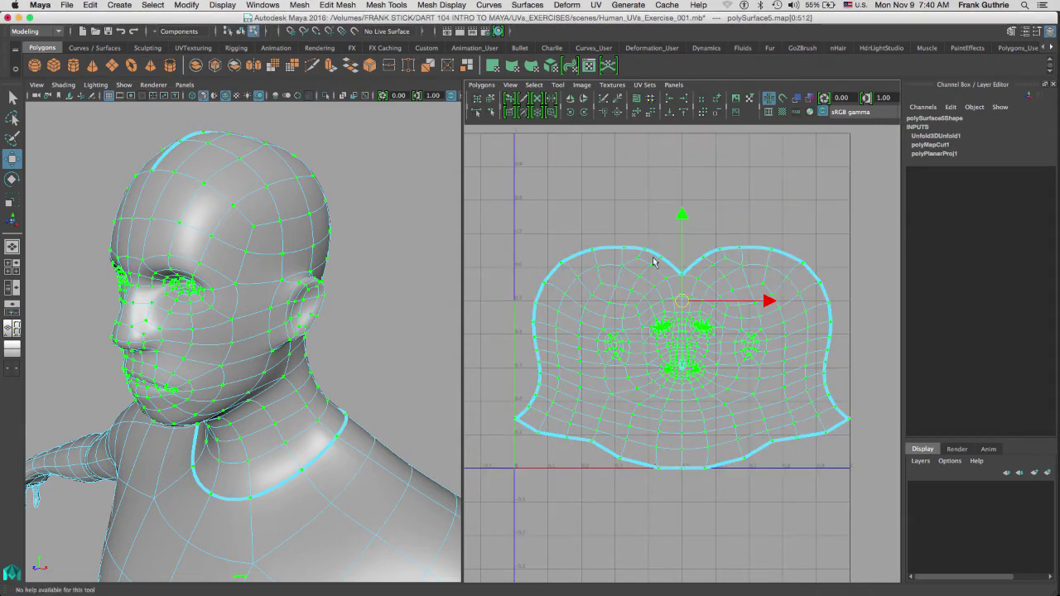
Examine the diamond-shaped opening at the mouth of the unfolded head shell in the enlarged UV editor
key("space")
left_click(481, 319)
right_click_drag(480, 319, 946, 327, "alt")
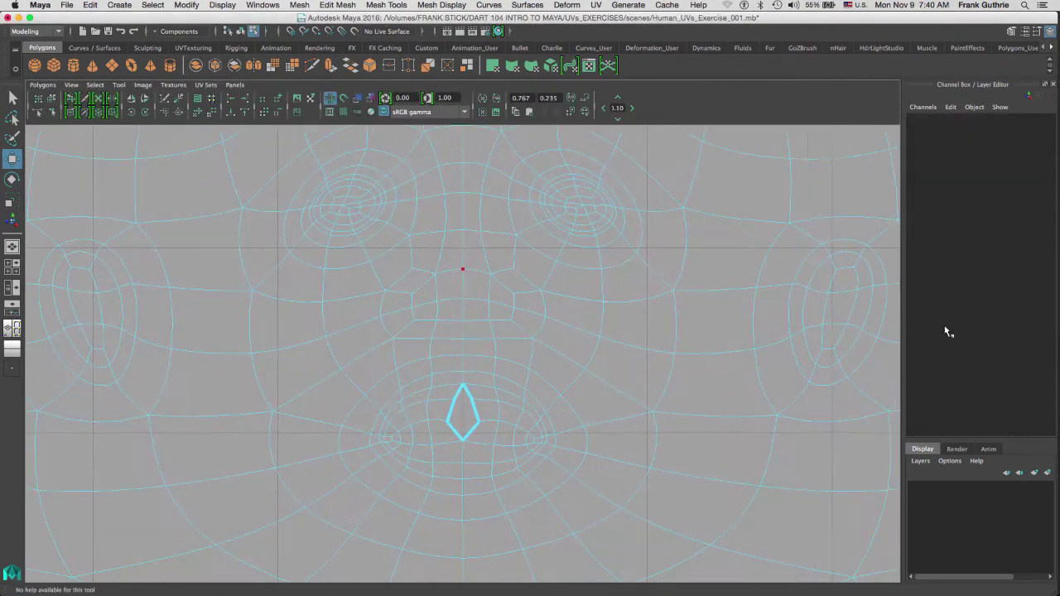
right_click_drag(464, 327, 861, 327, "alt")
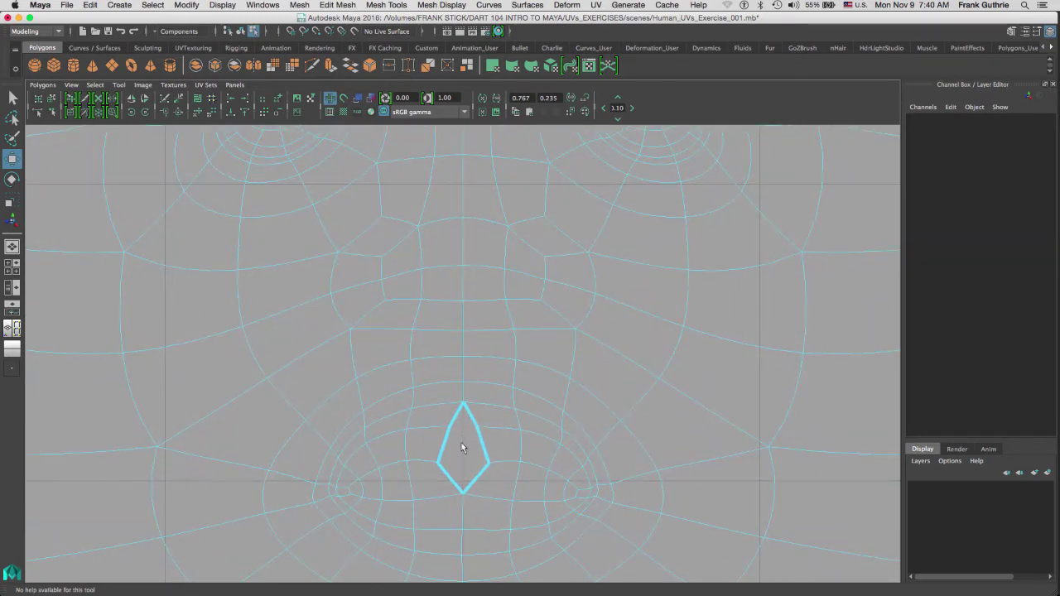
key("space")
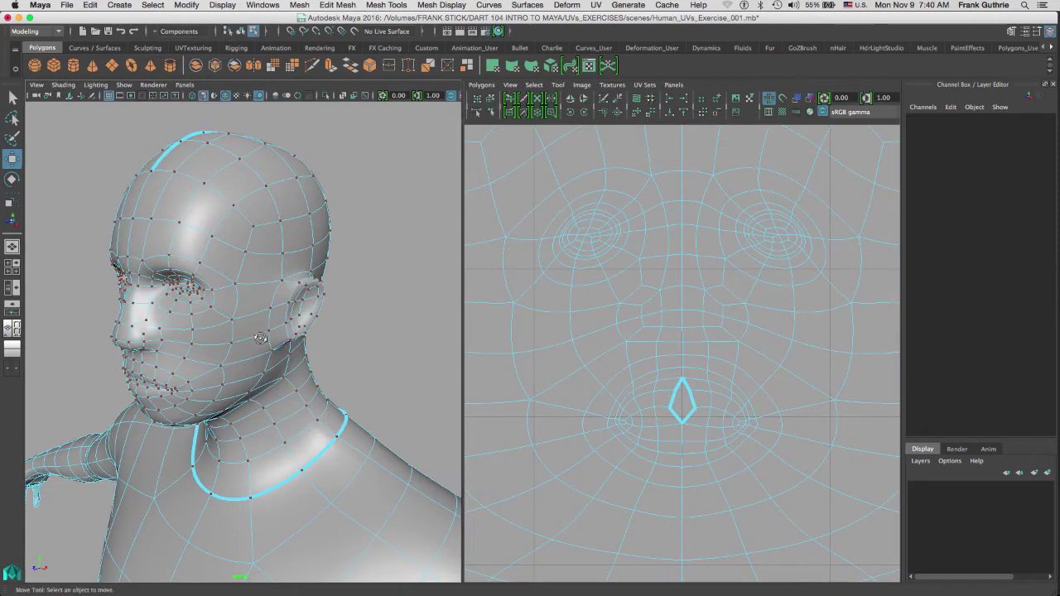
Show the mesh in wireframe with vertex selection and frame the texture border at the centre of the lips
left_click_drag(346, 356, 288, 313, "alt")
right_click_drag(298, 320, 426, 323, "alt")
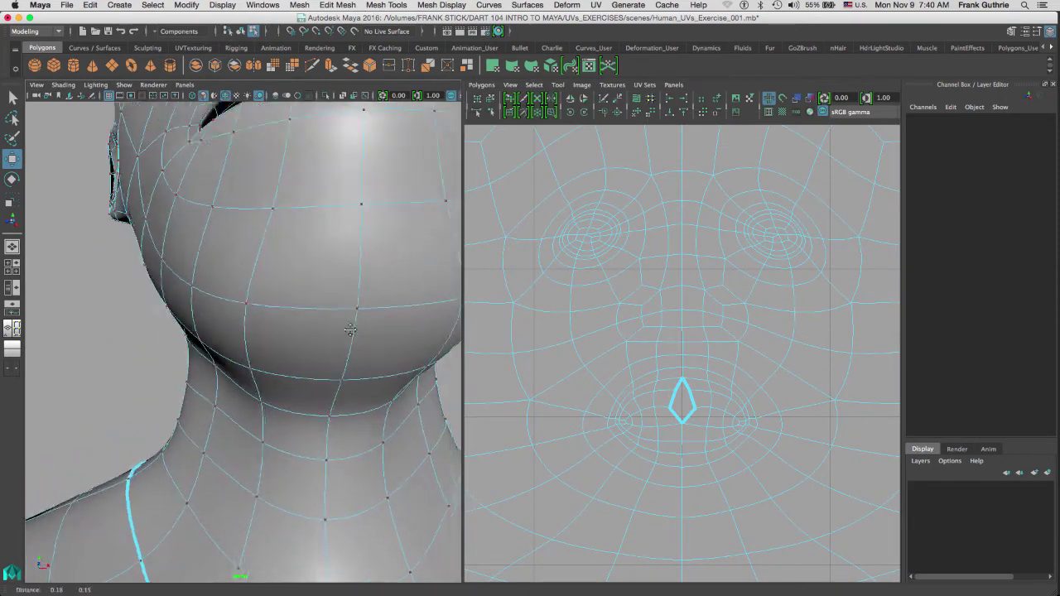
left_click_drag(350, 329, 303, 315, "alt")
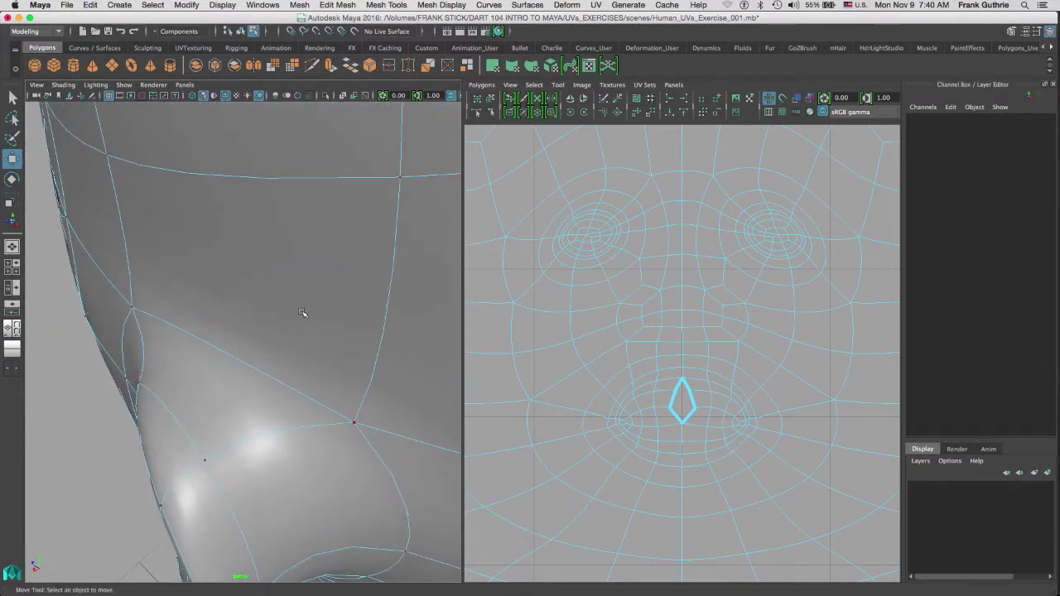
key("4")
left_click(256, 335)
right_click_drag(259, 336, 223, 356)
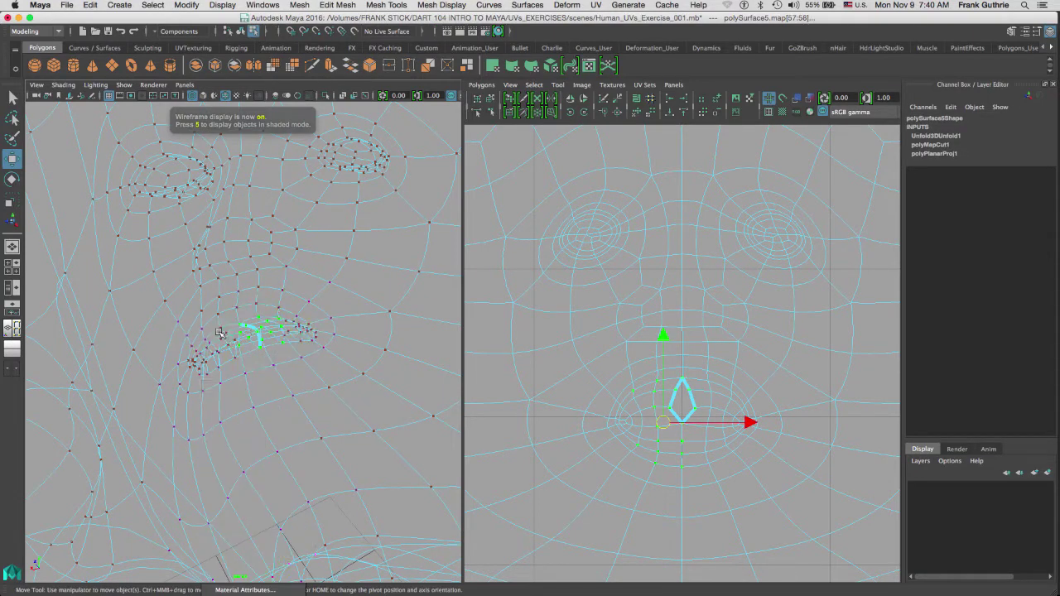
left_click_drag(225, 357, 222, 357)
key("f")
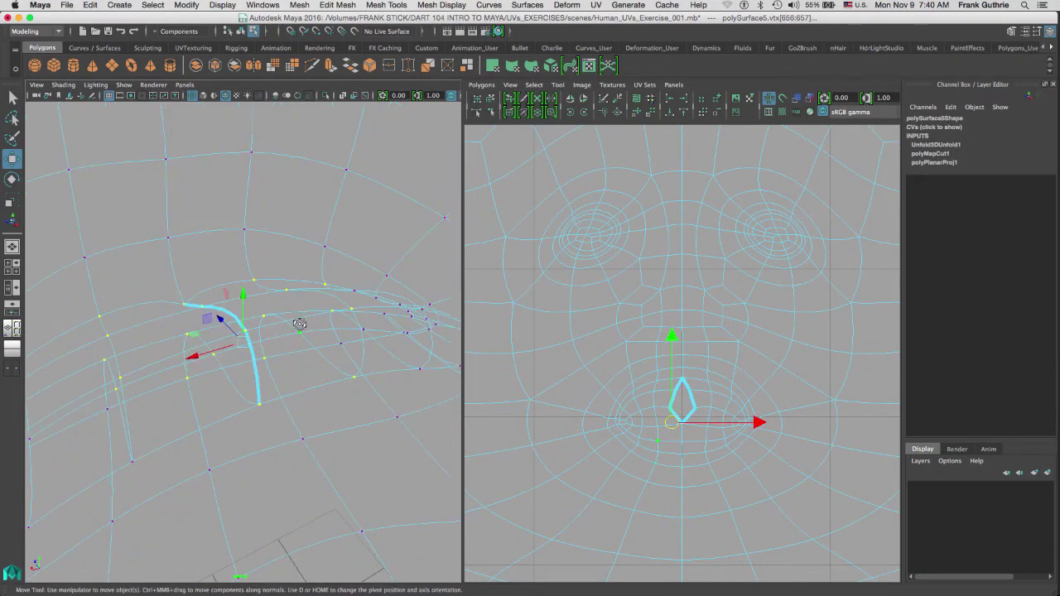
left_click_drag(299, 324, 304, 332, "alt")
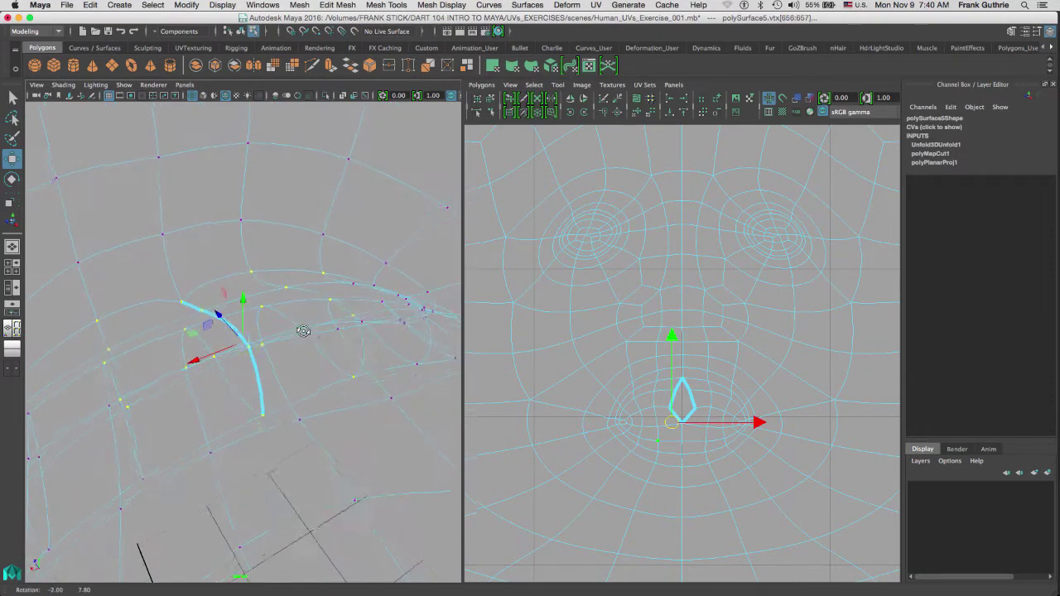
Merge the vertices at each point along the lips' centre texture border, using a distance threshold of 0.01
left_click(194, 318)
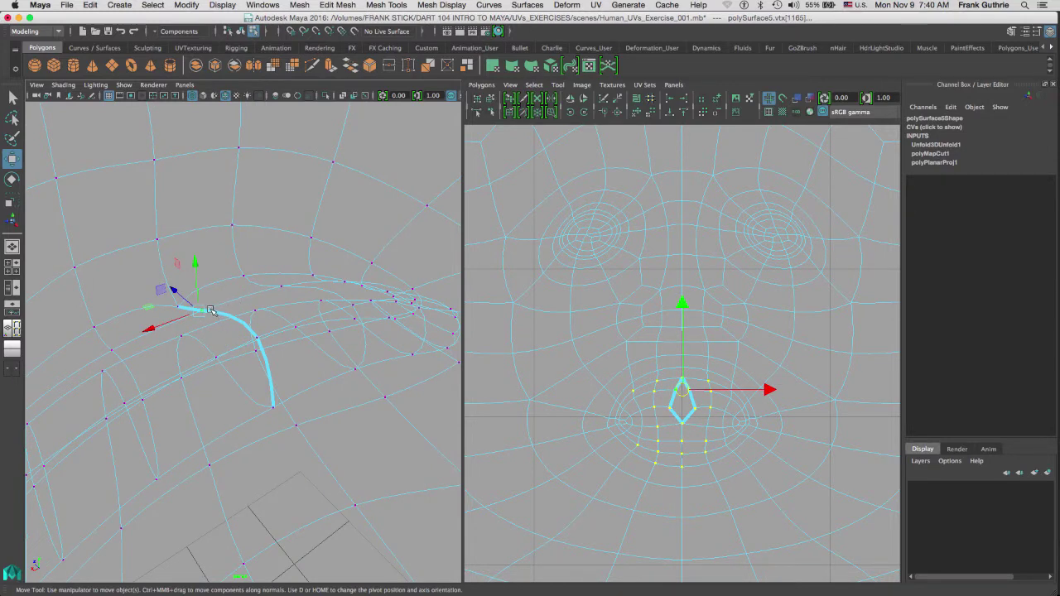
right_click_drag(210, 309, 250, 273, "shift")
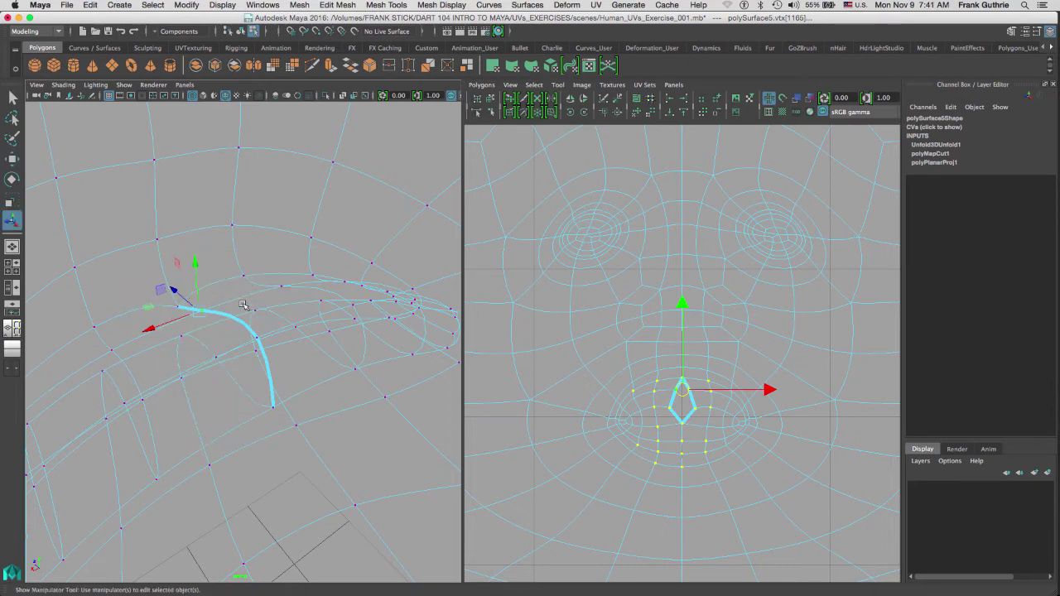
left_click_drag(265, 329, 221, 319, "alt")
left_click(230, 330)
key("g")
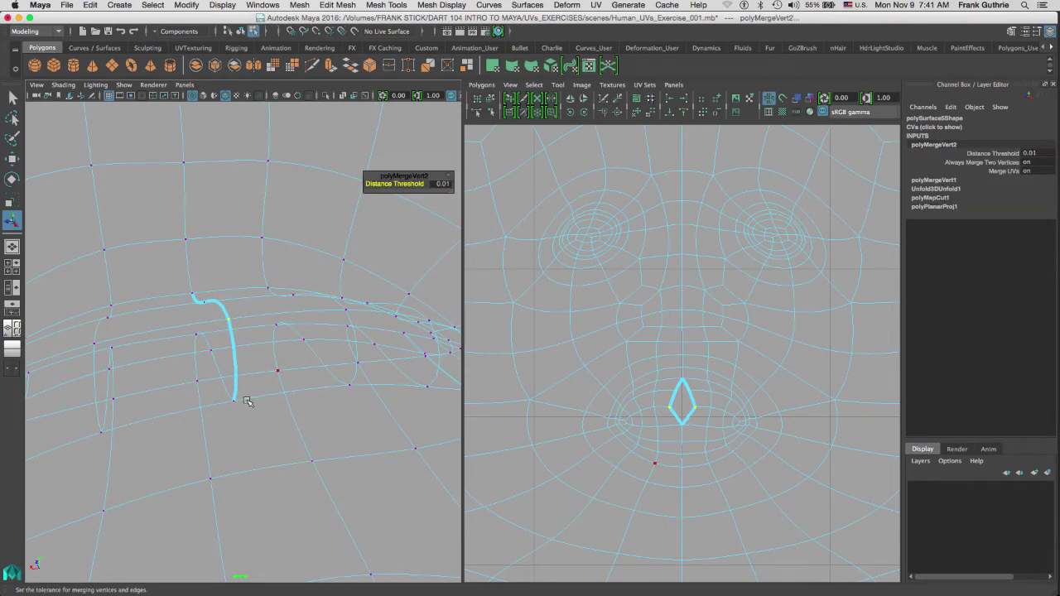
left_click_drag(246, 394, 227, 415)
key("g")
key("g")
key("g")
key("g")
key("g")
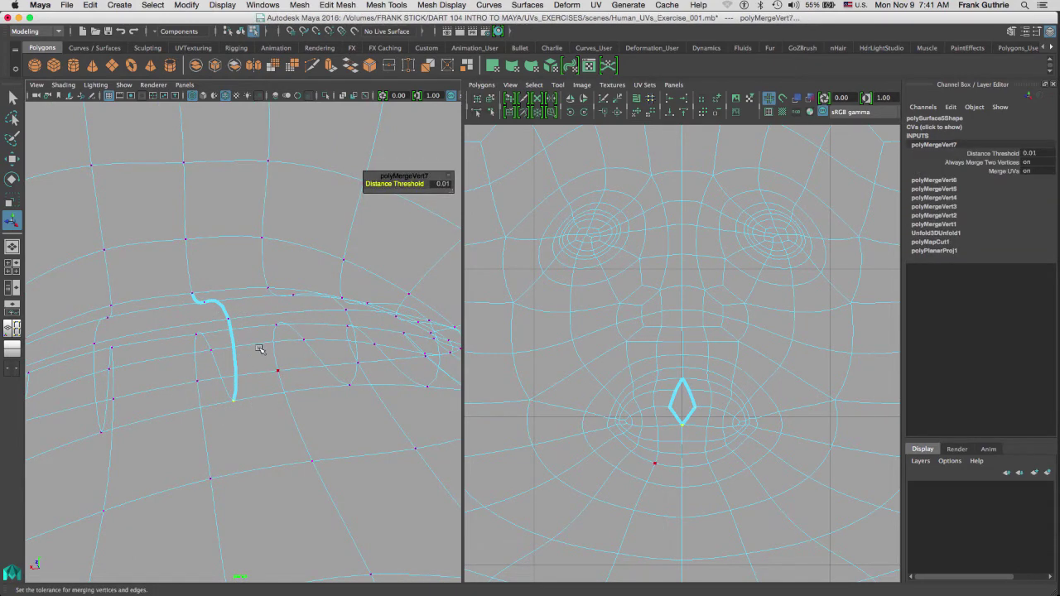
Close the diamond-shaped opening at the mouth in the UV editor by moving and sewing its border edges
left_click_drag(261, 350, 237, 345, "alt")
key("space")
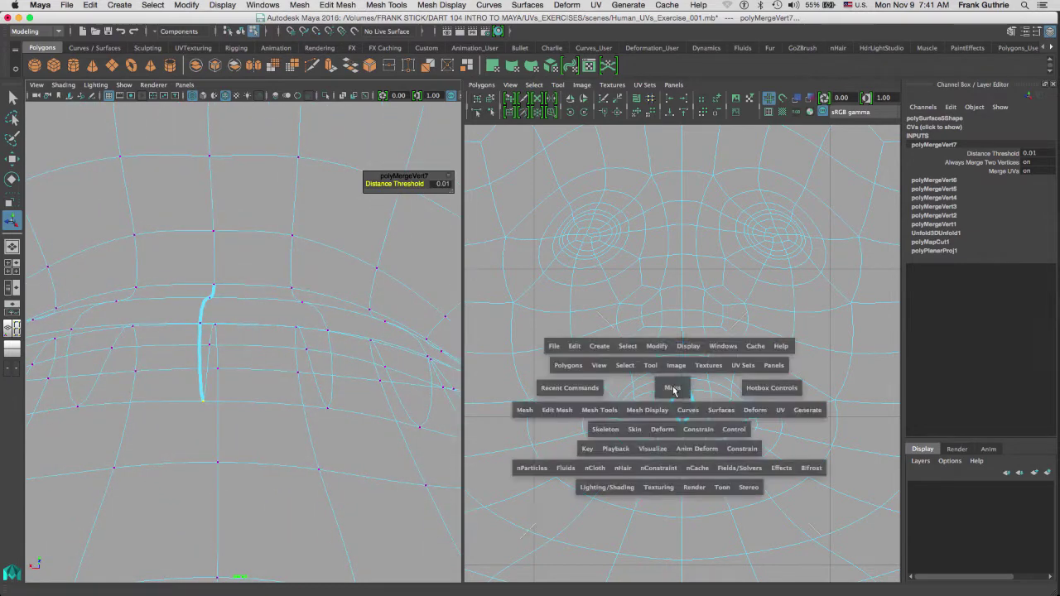
middle_click_drag(460, 354, 447, 267, "alt")
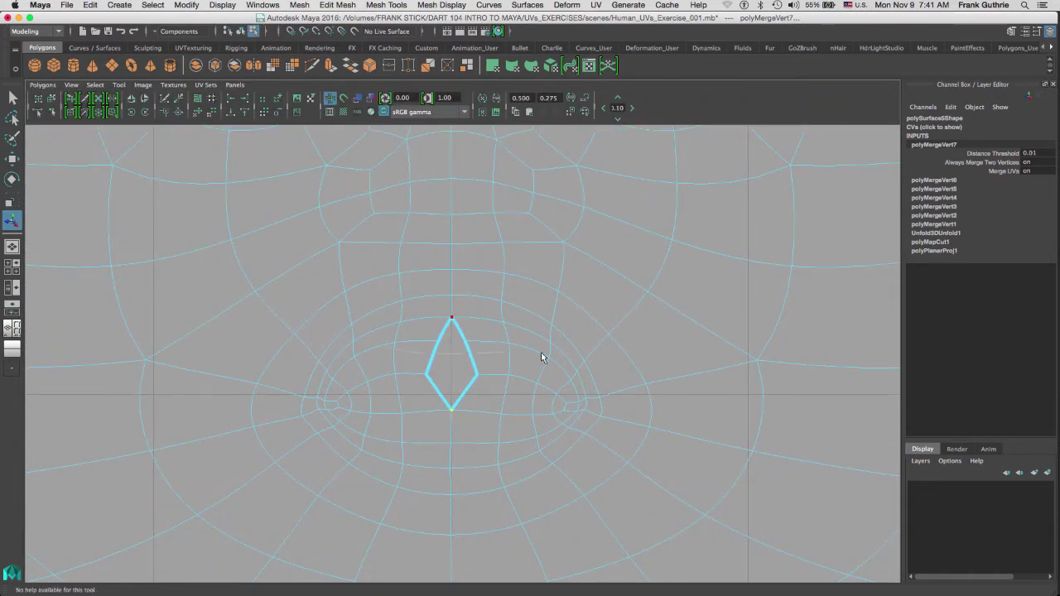
right_click(500, 354, "ctrl")
right_click_drag(485, 355, 487, 326, "alt")
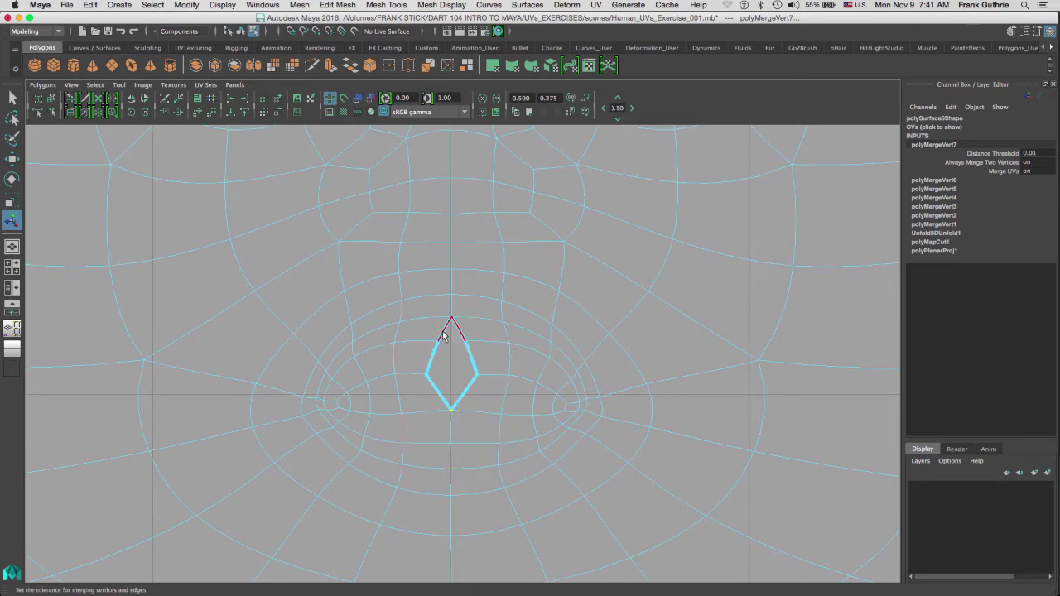
left_click(443, 333)
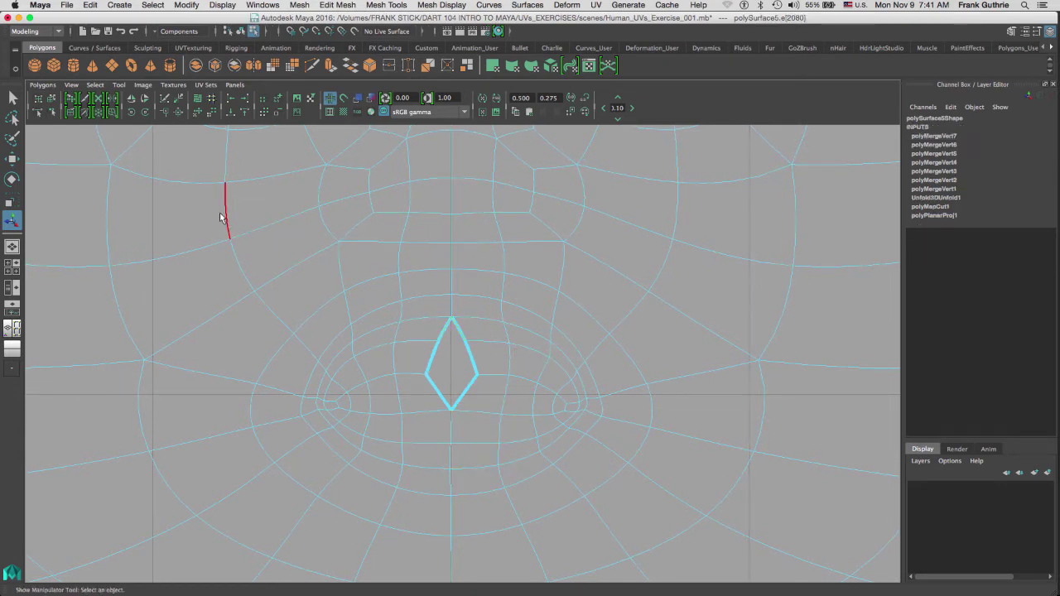
left_click(179, 114)
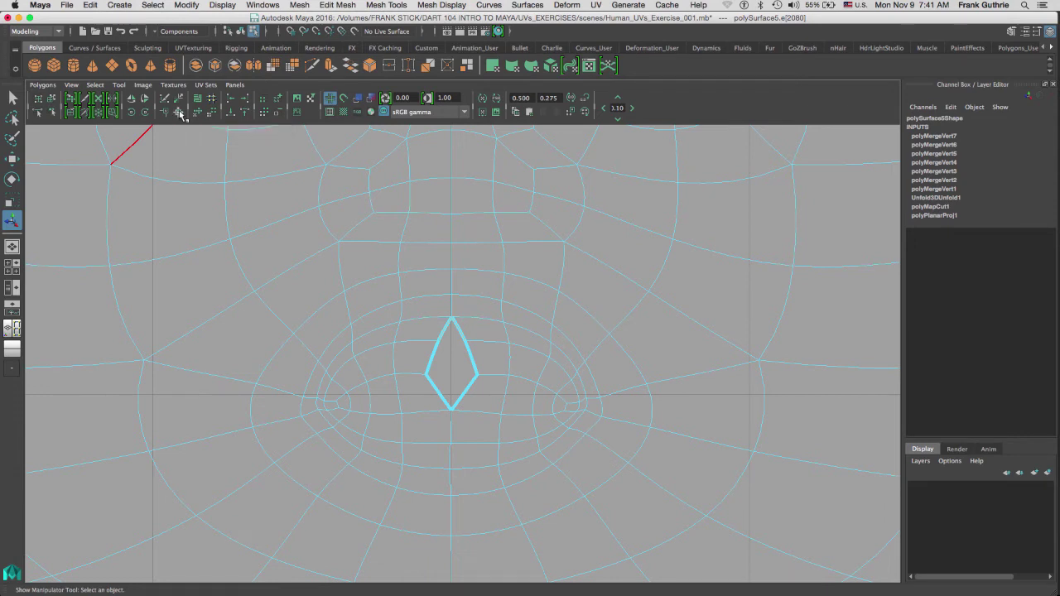
left_click(438, 364)
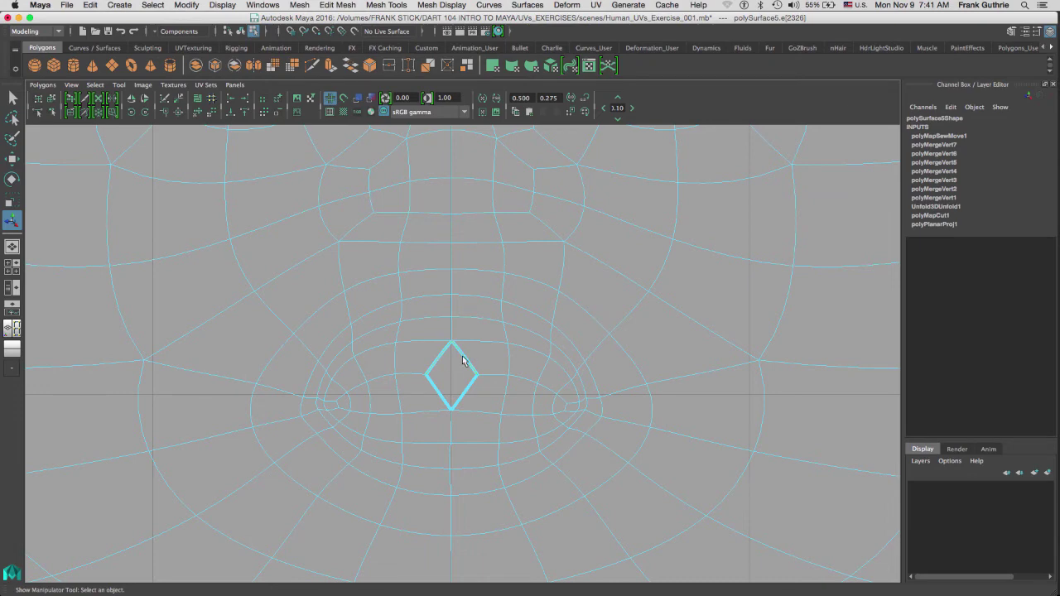
key("g")
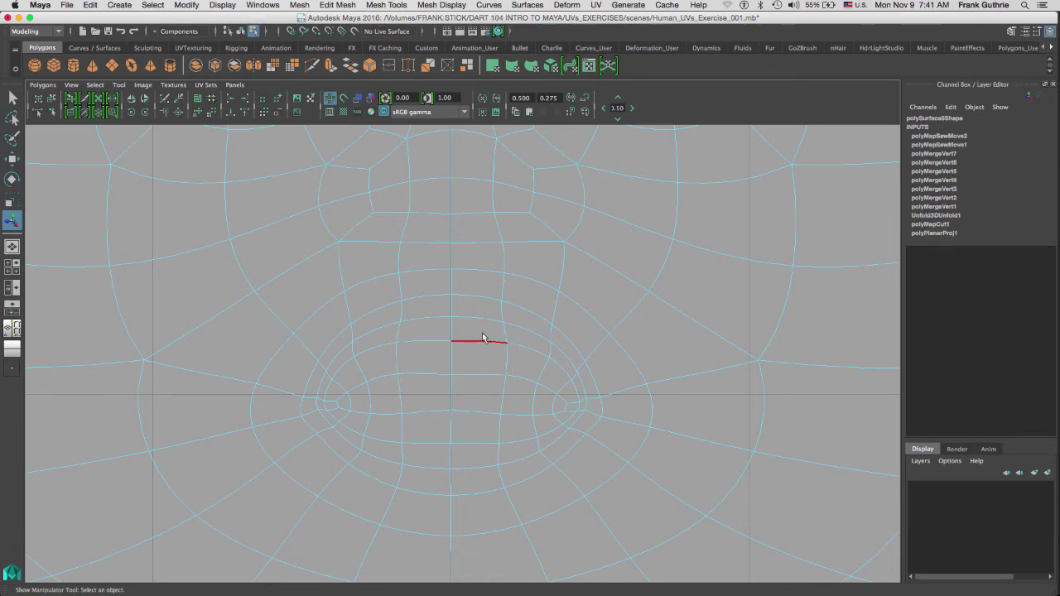
Examine the texture pattern on the back and front of the head in textured display, and return to object mode
key("space")
key("space")
right_click_drag(109, 274, 74, 266)
key("space")
right_click_drag(310, 278, 183, 284, "alt")
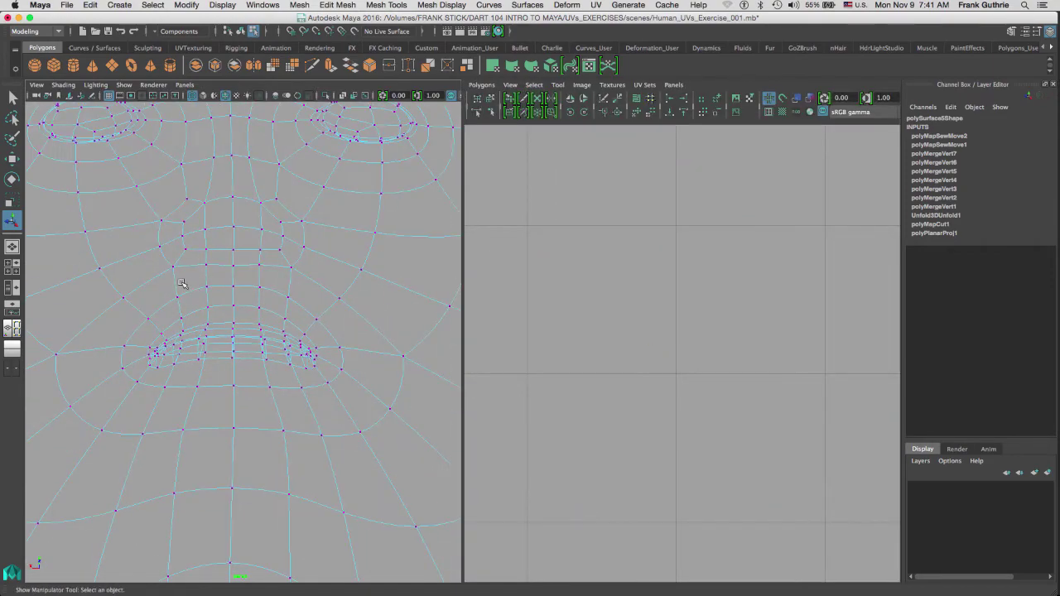
key("f")
key("6")
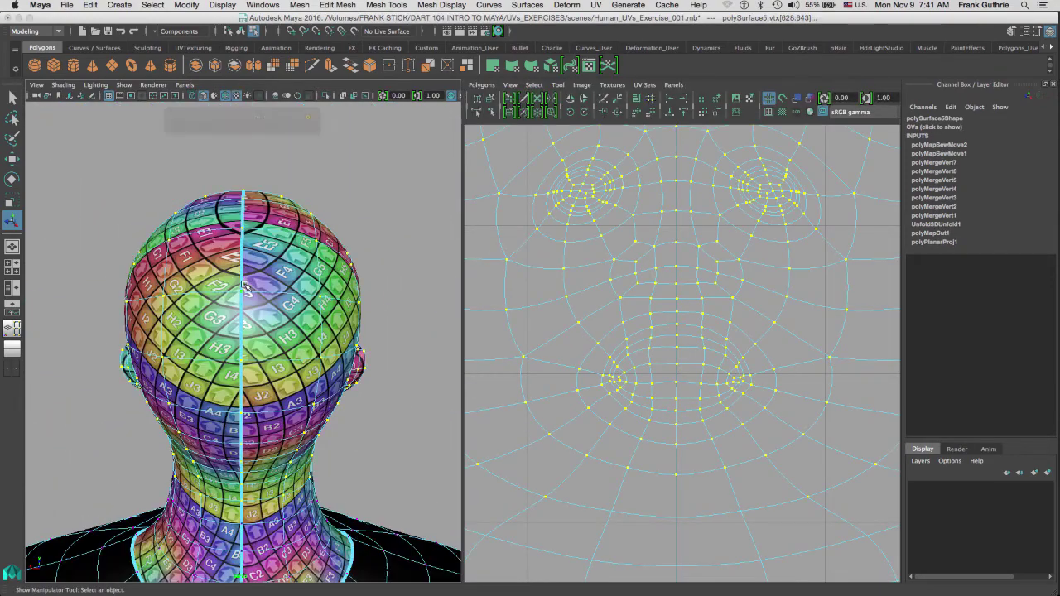
left_click(322, 182)
left_click_drag(157, 223, 354, 232, "alt")
right_click(293, 293)
left_click(346, 280)
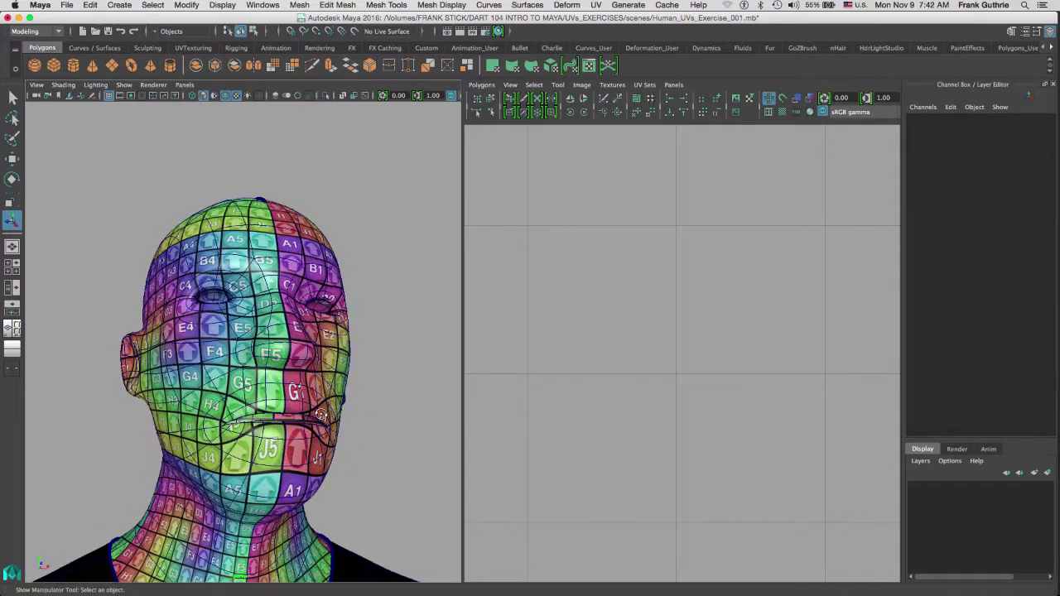